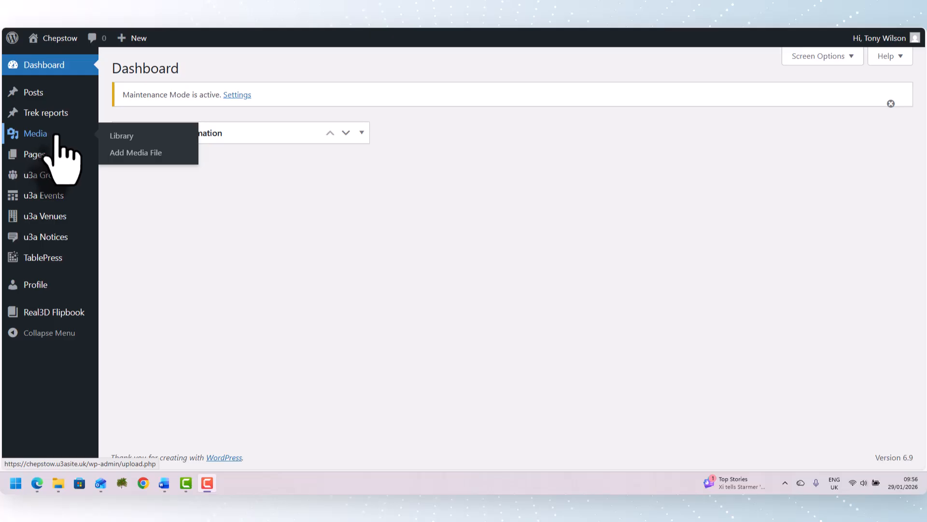
Open the media library, dismiss the FileBird review notice and show the Mahjong folder under Groups
{"action": "left_click", "coordinate": [57, 135]}
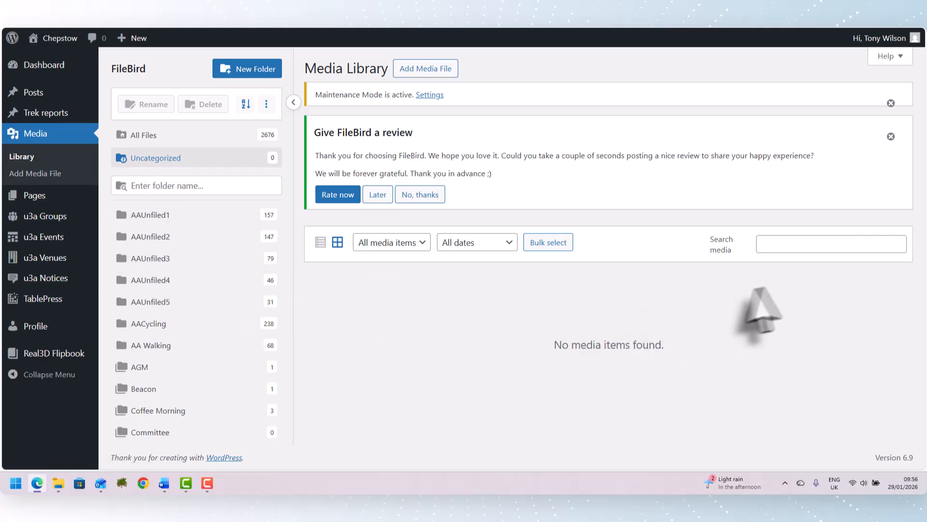
{"action": "left_click", "coordinate": [891, 136]}
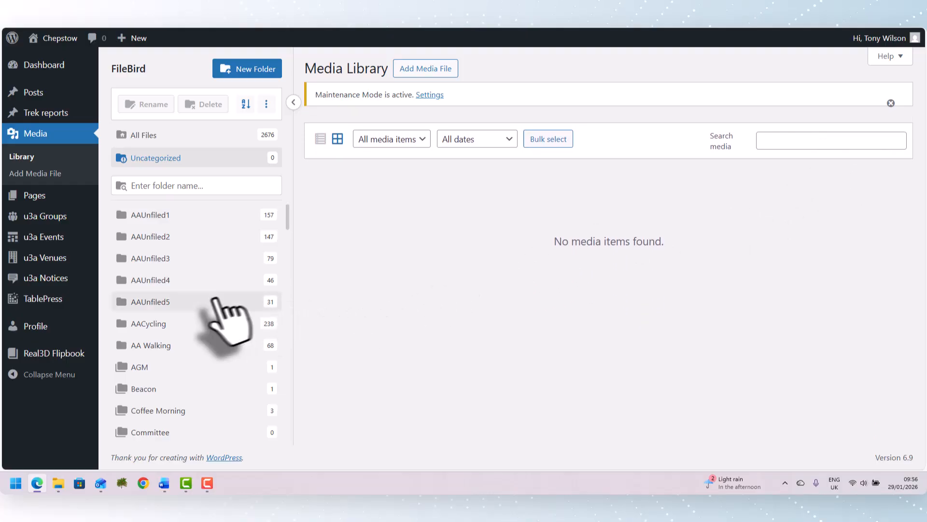
{"action": "scroll", "coordinate": [187, 270], "scroll_direction": "down", "scroll_amount": 4}
{"action": "scroll", "coordinate": [185, 300], "scroll_direction": "down", "scroll_amount": 4}
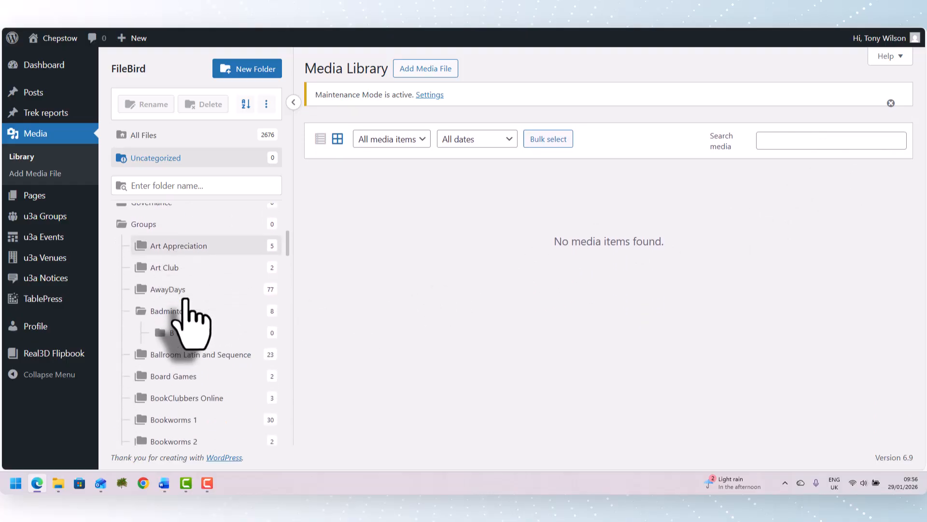
{"action": "scroll", "coordinate": [186, 314], "scroll_direction": "down", "scroll_amount": 7}
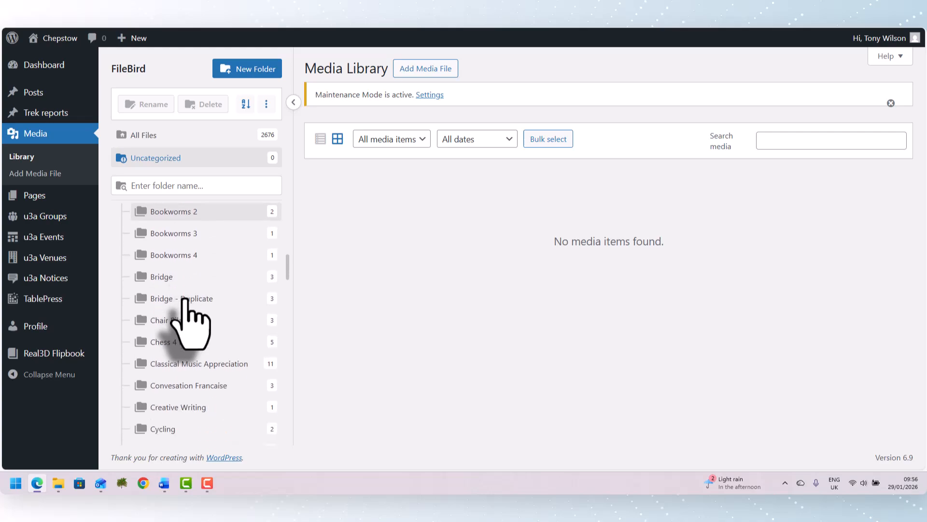
{"action": "scroll", "coordinate": [186, 316], "scroll_direction": "down", "scroll_amount": 5}
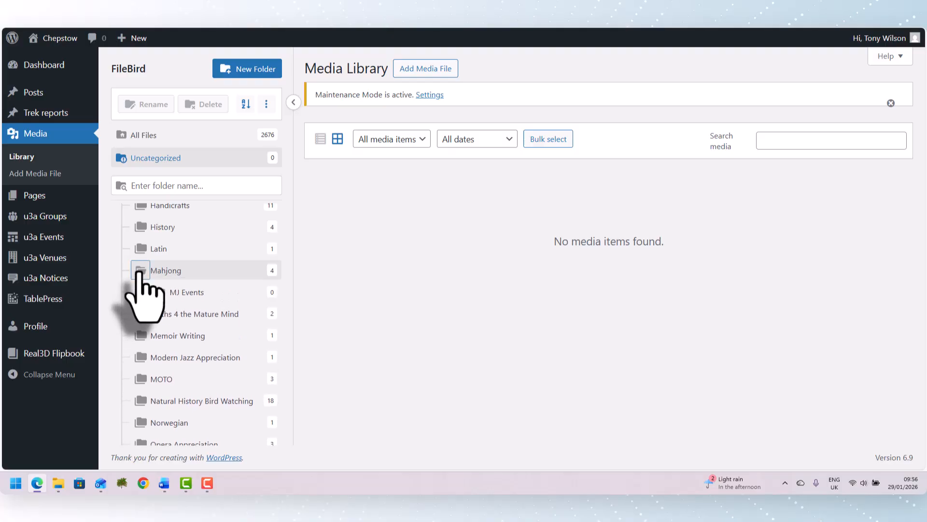
{"action": "left_click", "coordinate": [174, 273]}
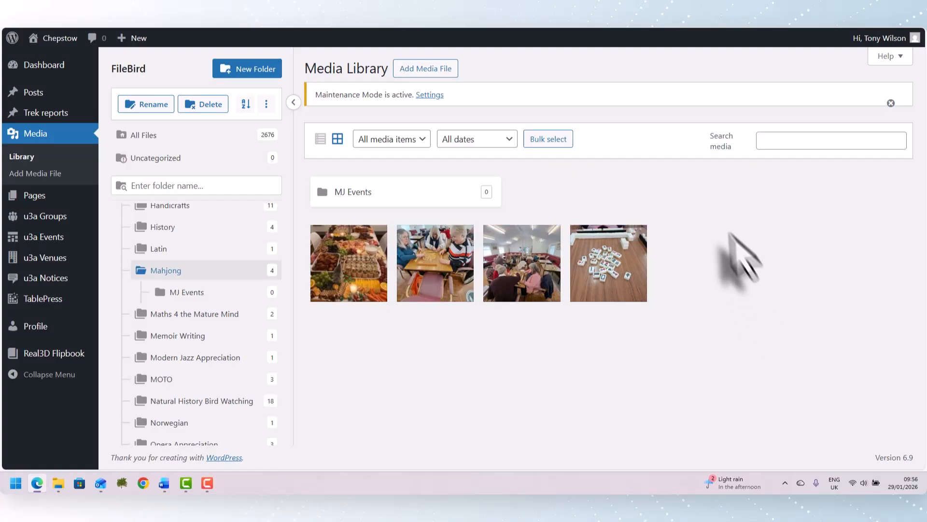
Upload the Mahjong Set image to the Mahjong folder by dropping it in from the Example folder in File Explorer
{"action": "left_click", "coordinate": [425, 73]}
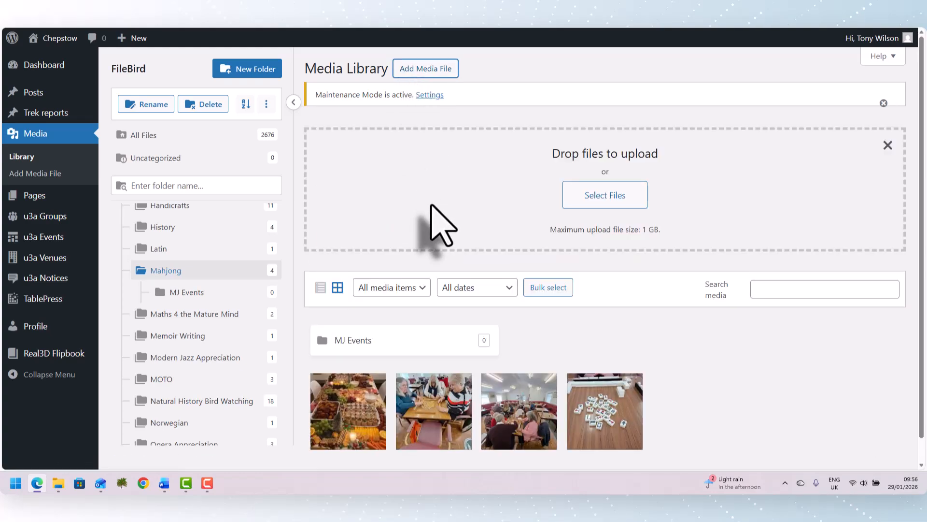
{"action": "mouse_move", "coordinate": [207, 483]}
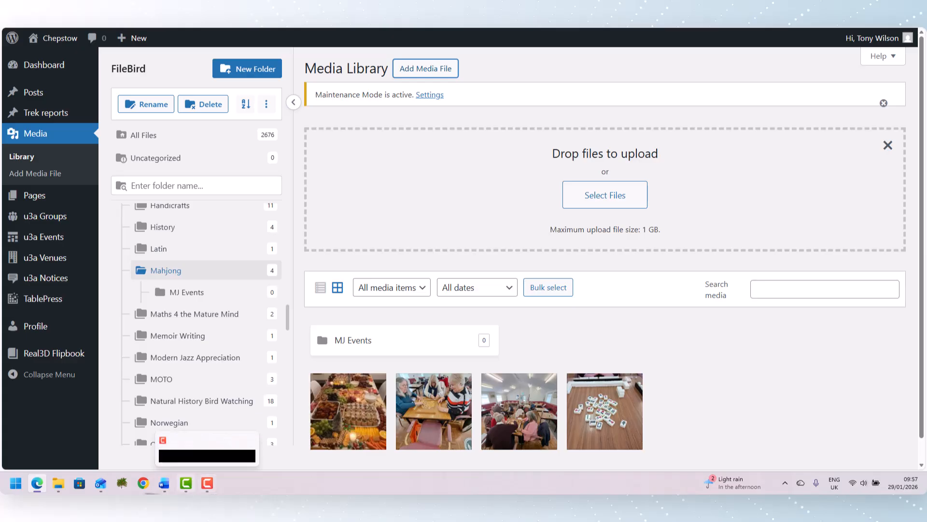
{"action": "mouse_move", "coordinate": [58, 483]}
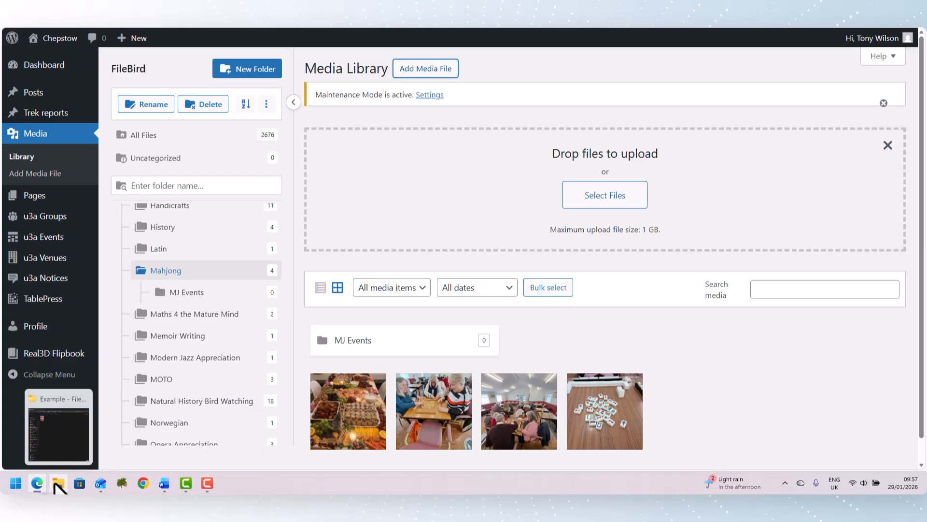
{"action": "left_click", "coordinate": [57, 482]}
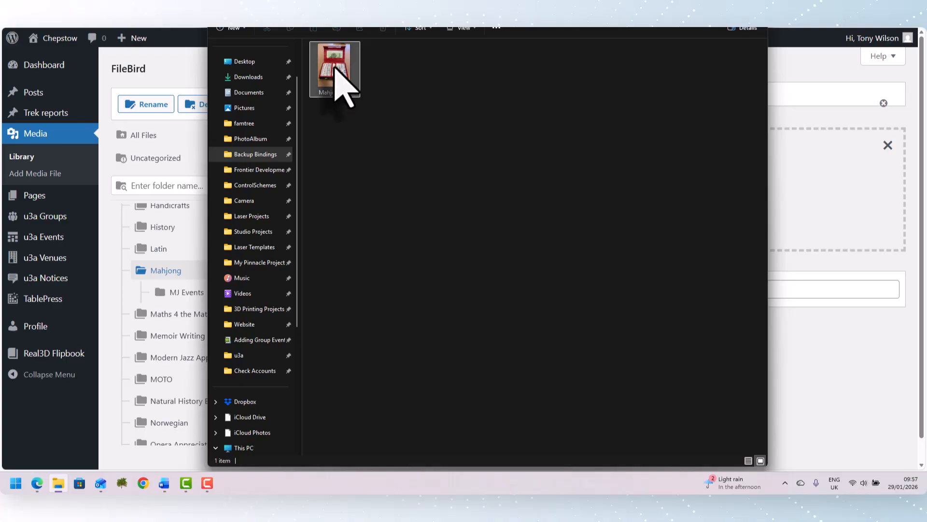
{"action": "left_click_drag", "start_coordinate": [335, 67], "coordinate": [802, 216]}
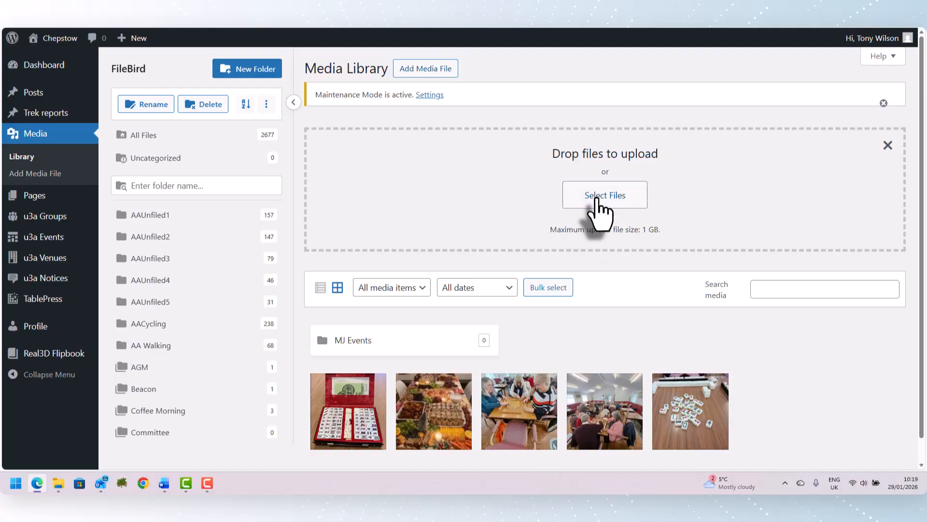
Upload the Mahjong Set image to the Mahjong folder again, choosing it through the file selection dialog
{"action": "left_click", "coordinate": [598, 198]}
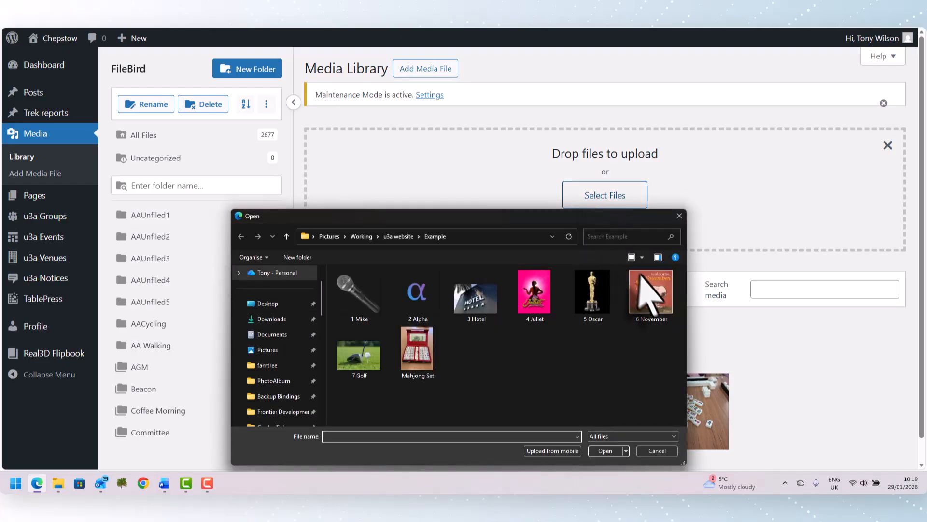
{"action": "left_click", "coordinate": [414, 358]}
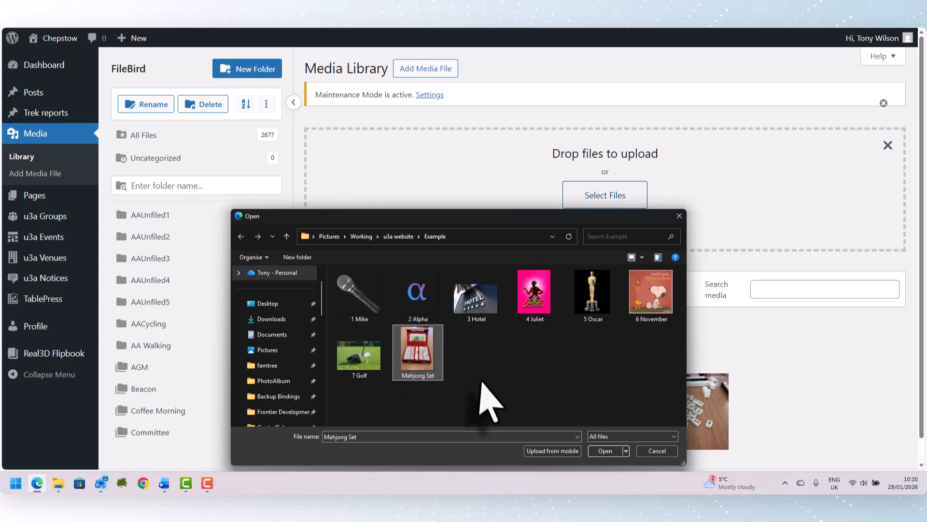
{"action": "left_click", "coordinate": [605, 451]}
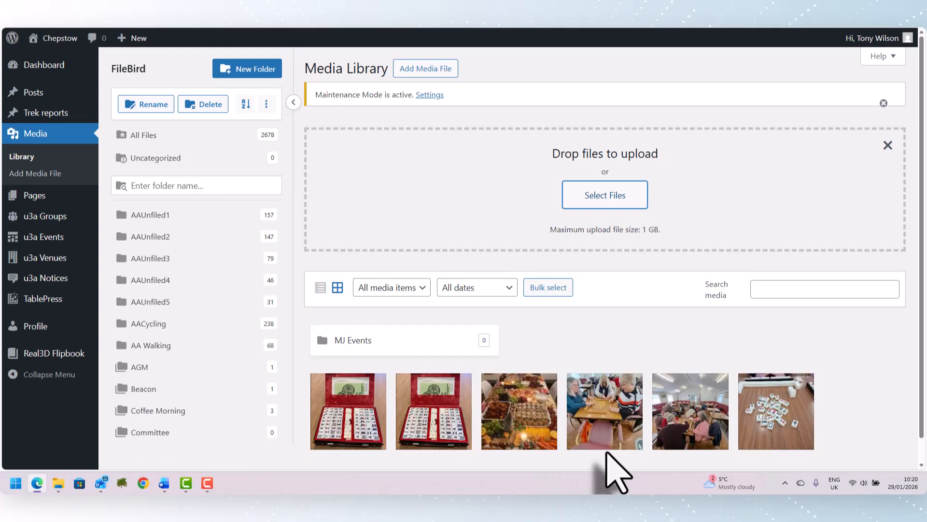
Upload the seven images from 1 Mike through 7 Golf together to the Mahjong folder
{"action": "left_click", "coordinate": [610, 197]}
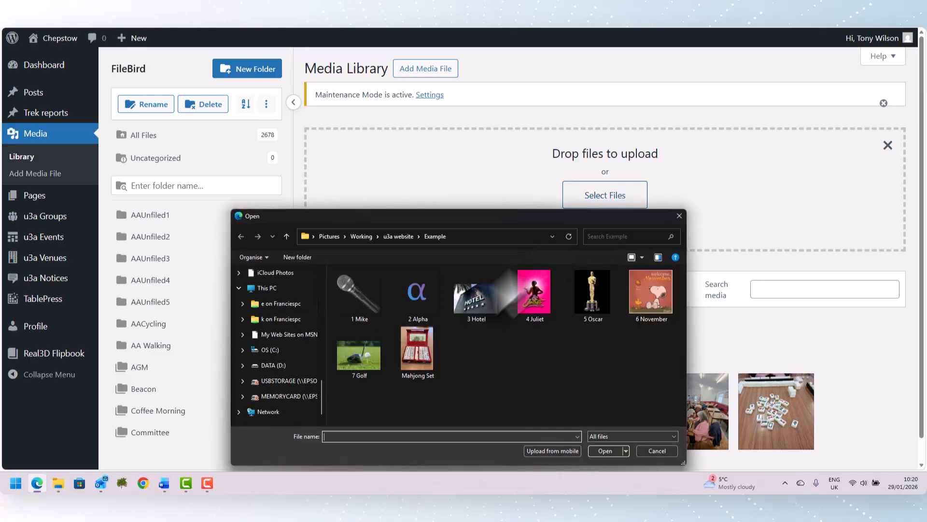
{"action": "left_click", "coordinate": [345, 308]}
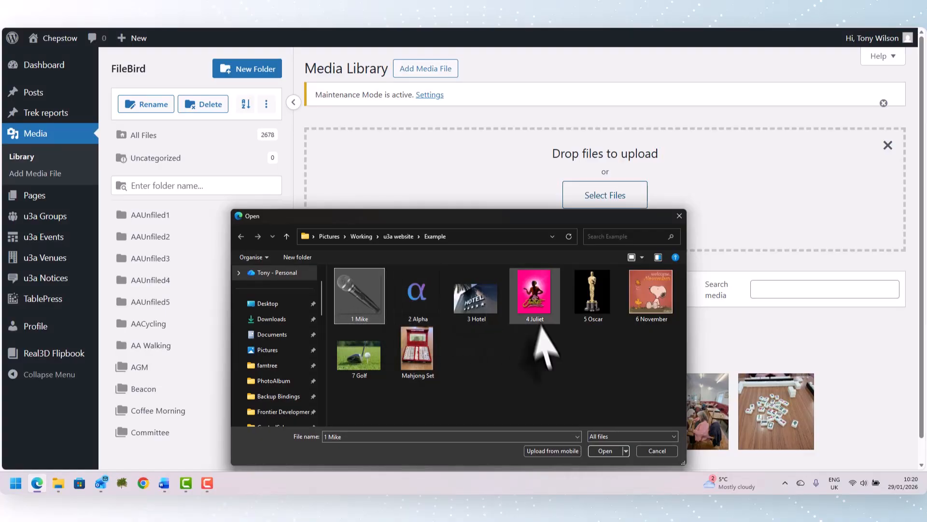
{"action": "left_click", "coordinate": [366, 365], "text": "shift"}
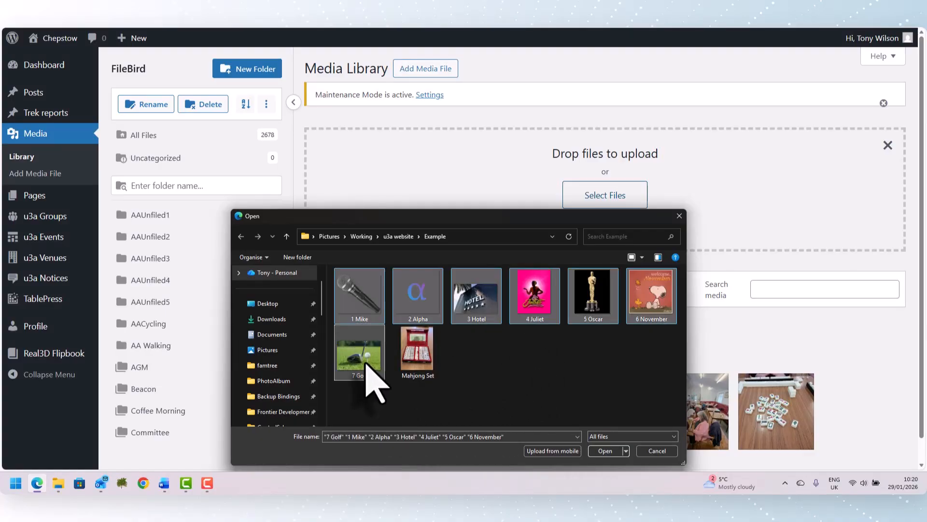
{"action": "left_click", "coordinate": [605, 450]}
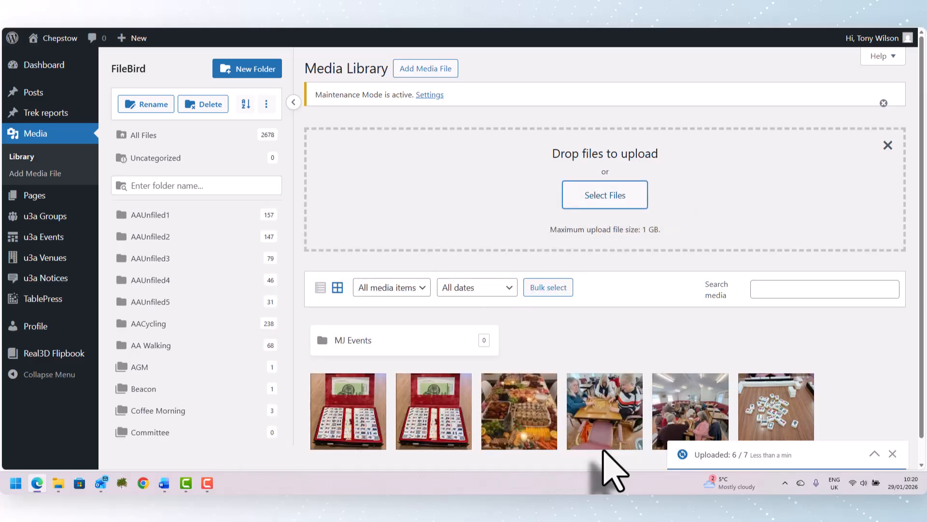
{"action": "scroll", "coordinate": [604, 451], "scroll_direction": "down", "scroll_amount": 2}
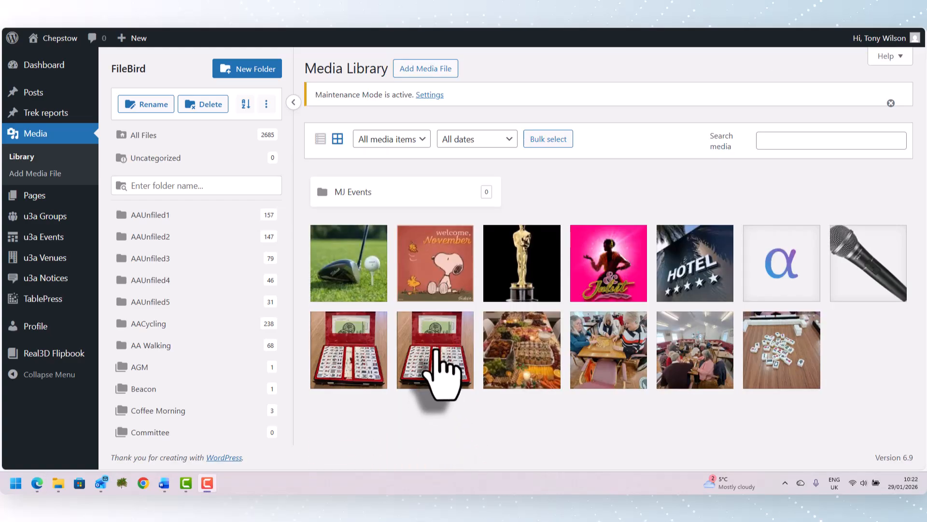
Open the attachment details of the second Mahjong Set image and set its caption to "Mahjong Set"
{"action": "left_click", "coordinate": [440, 372]}
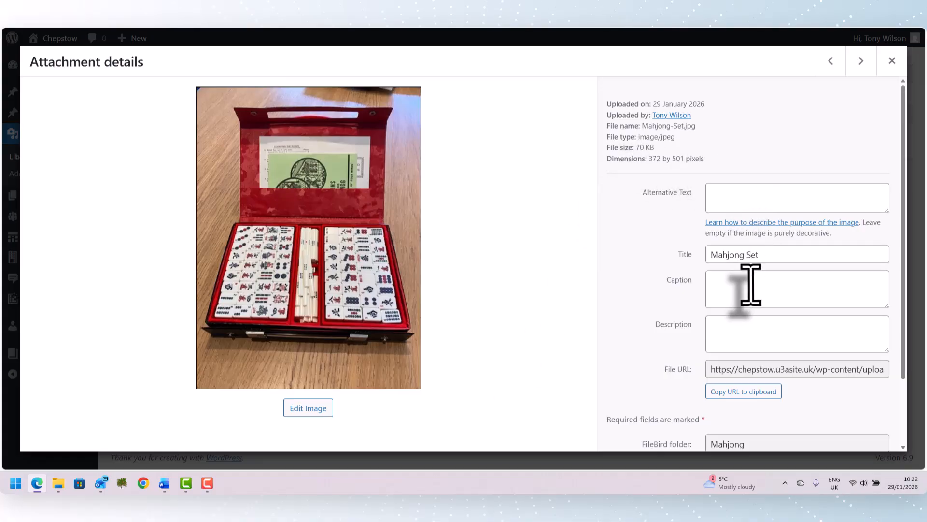
{"action": "scroll", "coordinate": [751, 285], "scroll_direction": "down", "scroll_amount": 2}
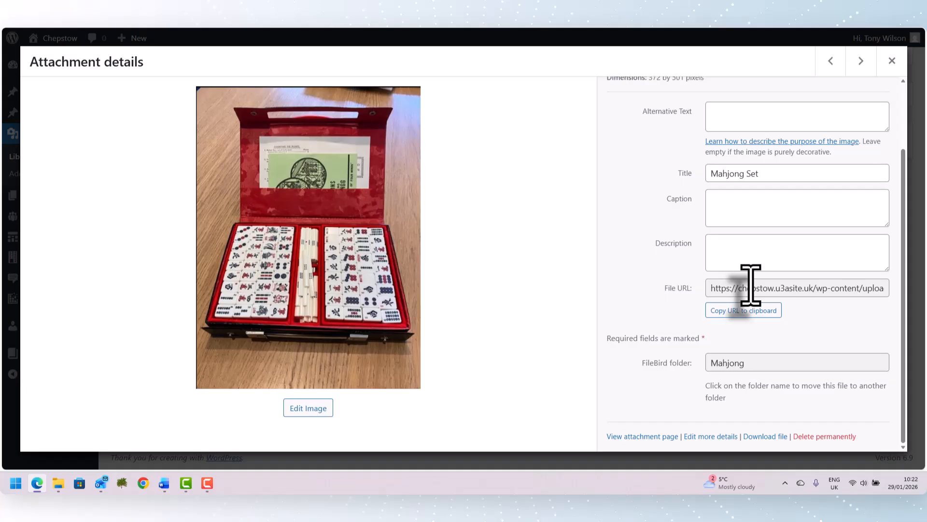
{"action": "left_click", "coordinate": [762, 203]}
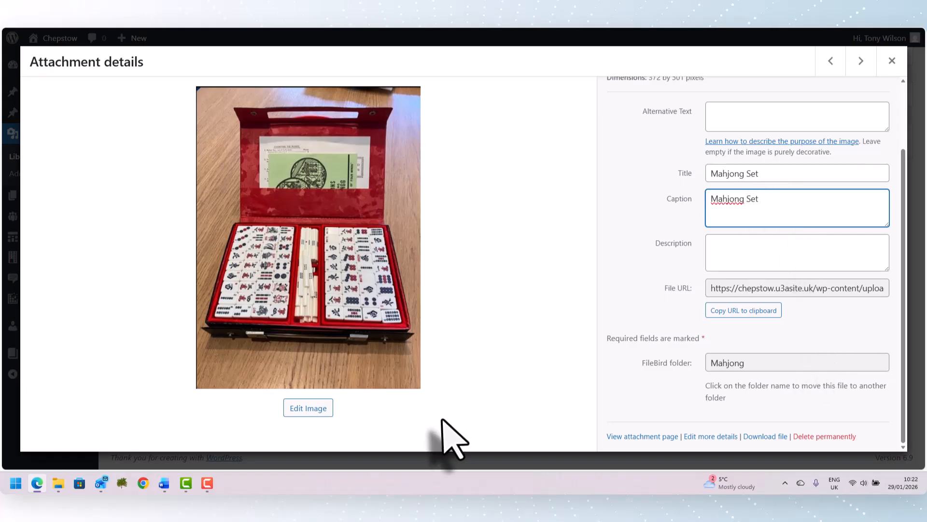
Crop the Mahjong Set image to its lower part showing the tiles, with a selection of about 361 × 264 pixels
{"action": "left_click", "coordinate": [309, 409]}
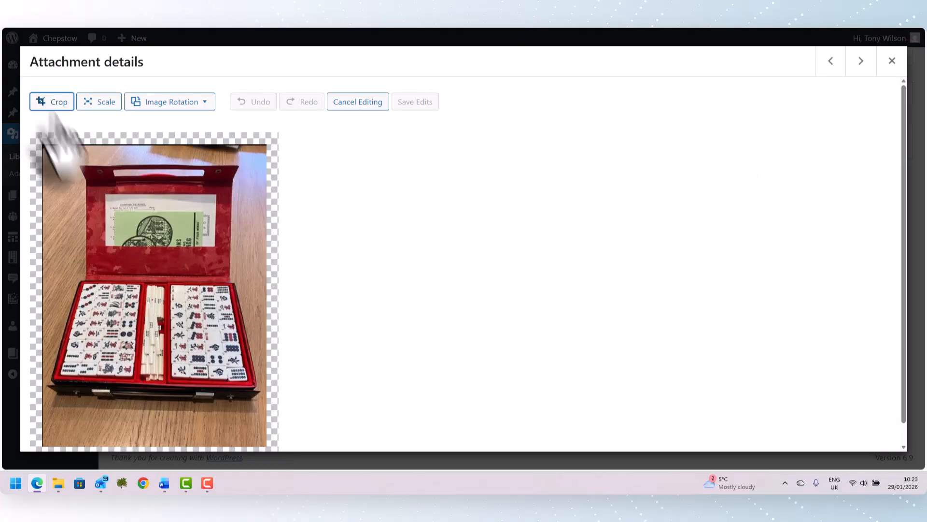
{"action": "left_click", "coordinate": [41, 102]}
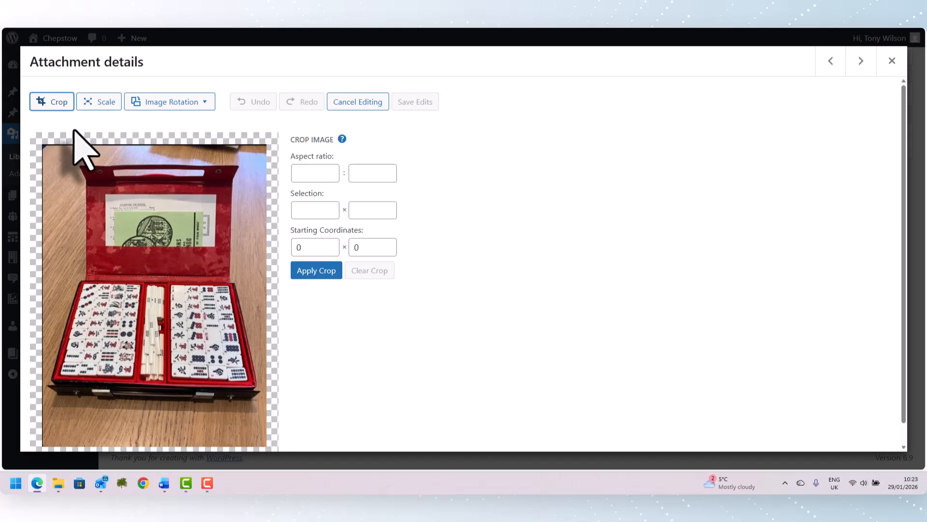
{"action": "left_click", "coordinate": [59, 107]}
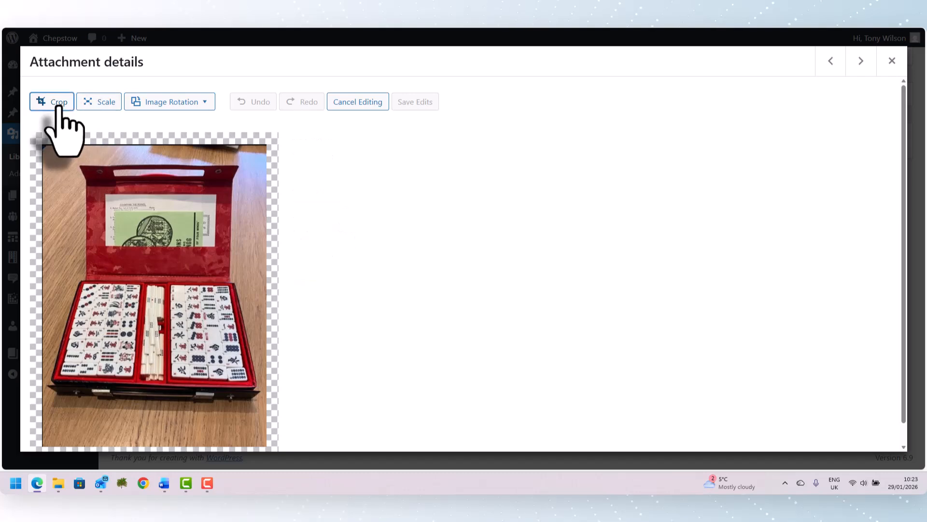
{"action": "left_click_drag", "start_coordinate": [44, 147], "coordinate": [261, 431]}
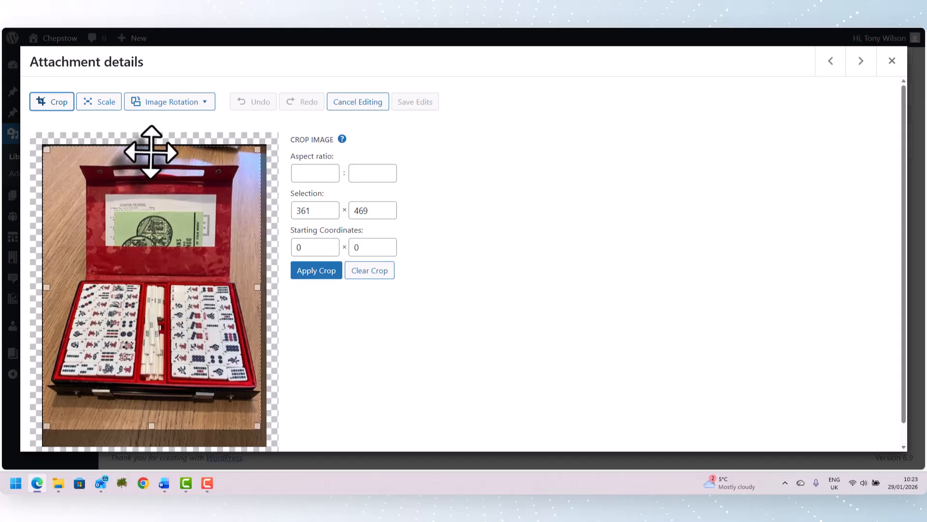
{"action": "left_click_drag", "start_coordinate": [151, 149], "coordinate": [151, 269]}
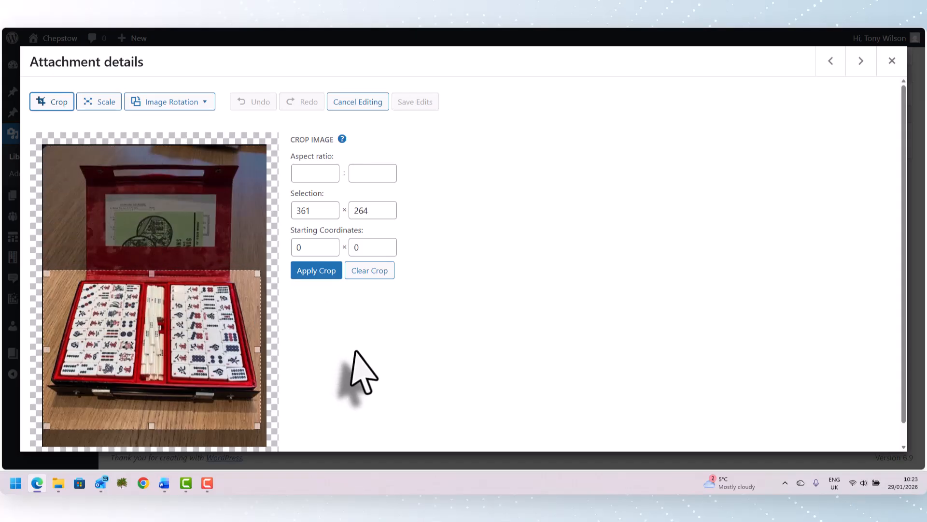
{"action": "left_click", "coordinate": [314, 271]}
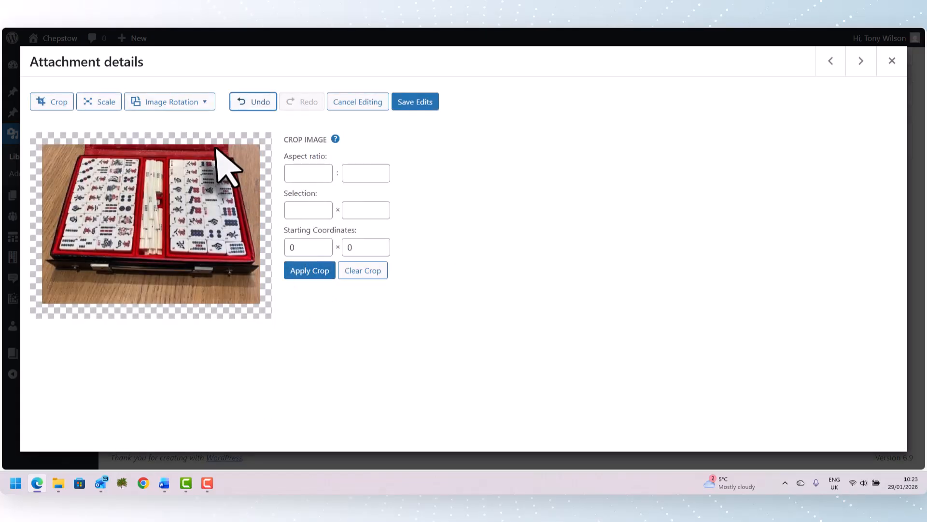
Rotate the cropped image 90° left and back 90° right
{"action": "left_click", "coordinate": [200, 105]}
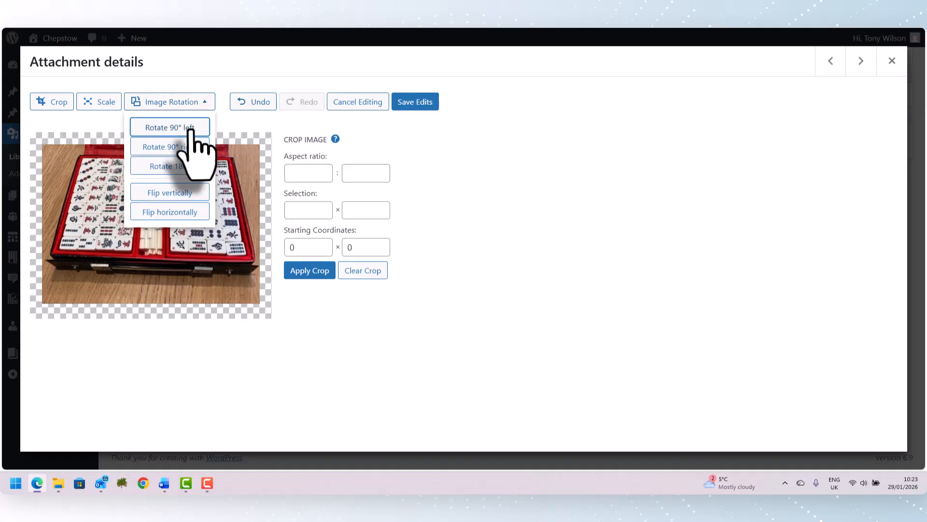
{"action": "left_click", "coordinate": [191, 129]}
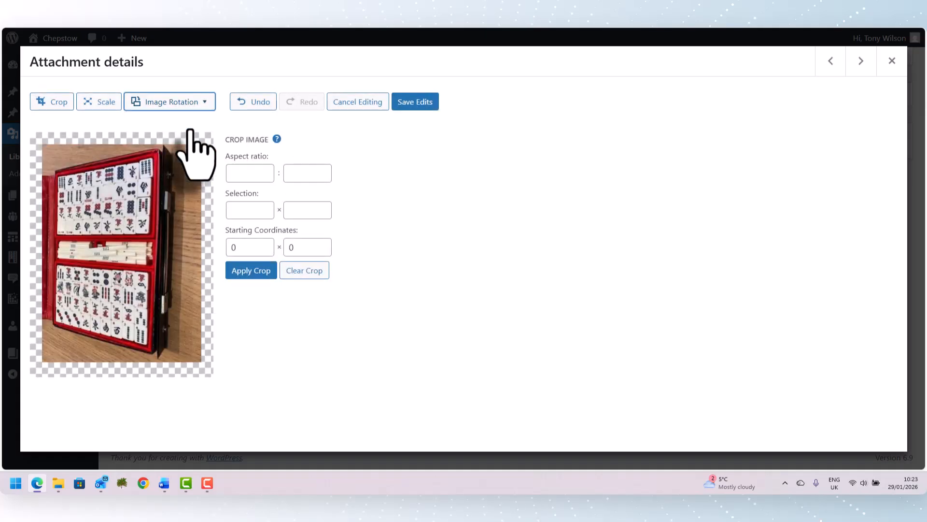
{"action": "left_click", "coordinate": [203, 103]}
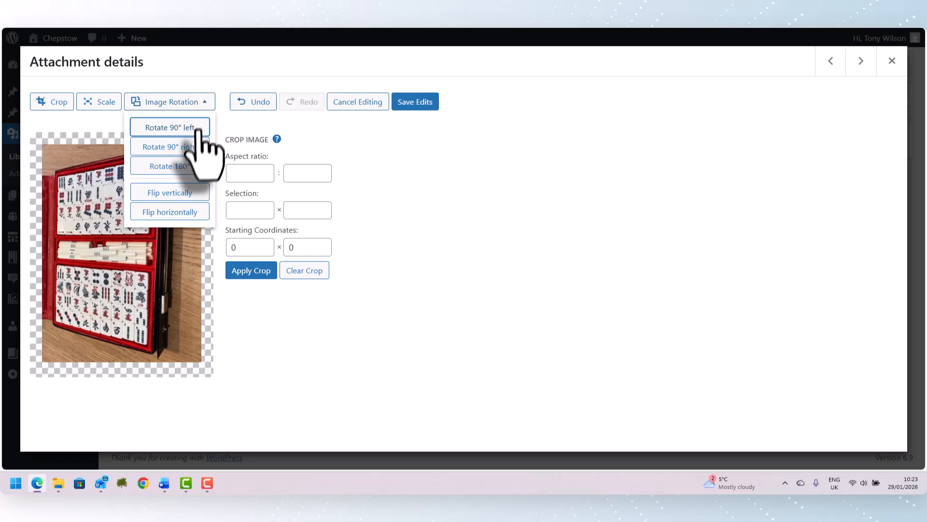
{"action": "left_click", "coordinate": [192, 147]}
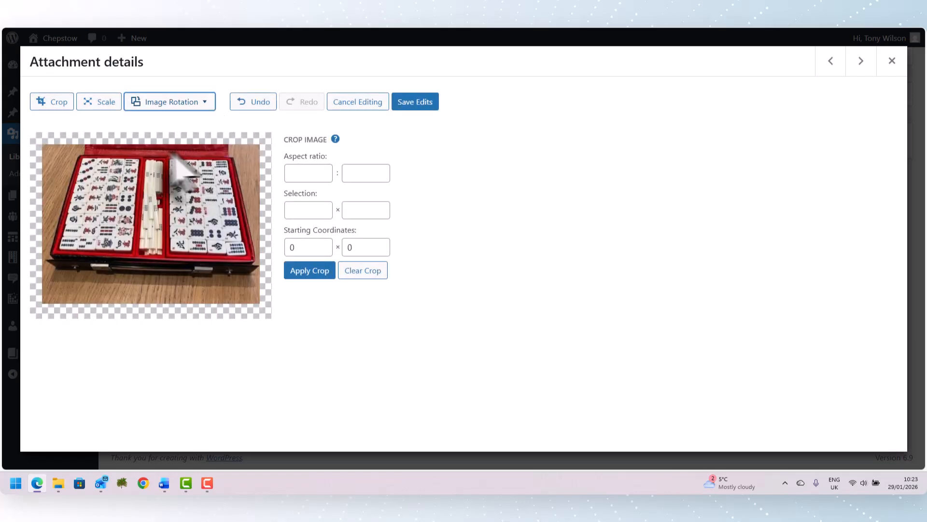
Show the image scaling options without changing the dimensions, and save the image edits
{"action": "left_click", "coordinate": [101, 106]}
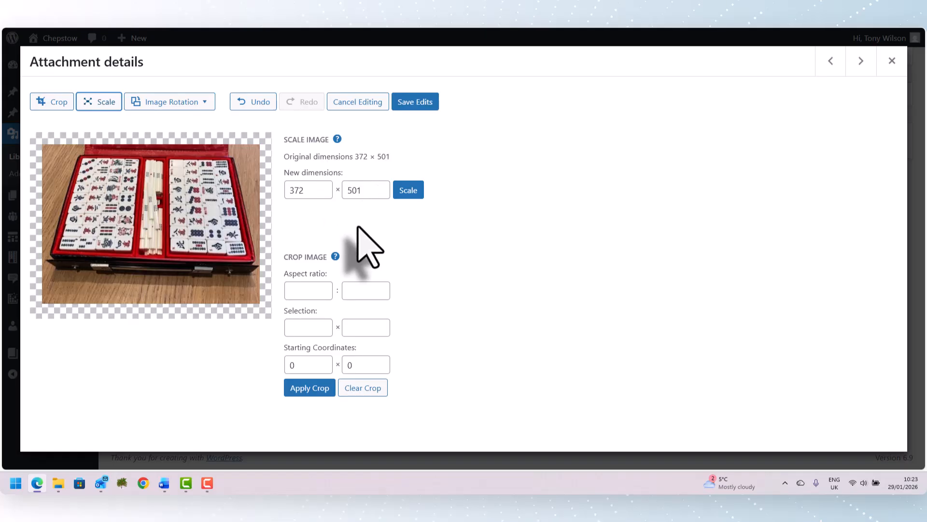
{"action": "left_click", "coordinate": [420, 104]}
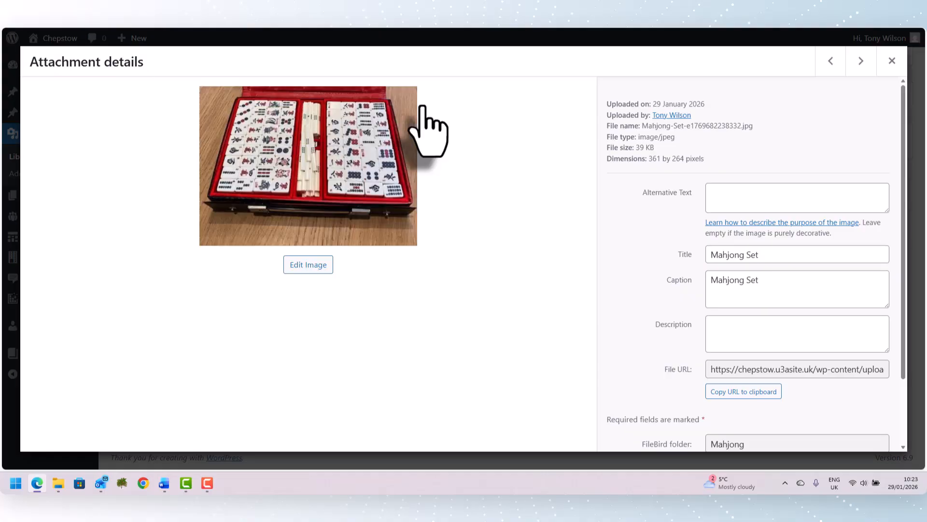
{"action": "scroll", "coordinate": [642, 333], "scroll_direction": "down", "scroll_amount": 2}
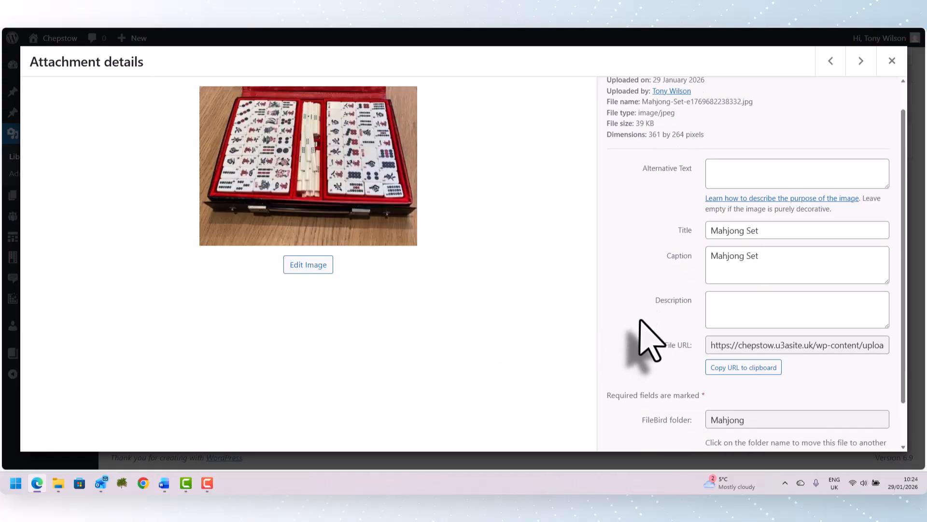
Bulk-select the nine images from the golf ball through the second Mahjong set, delete them permanently, and close the upload area
{"action": "scroll", "coordinate": [650, 334], "scroll_direction": "up", "scroll_amount": 2}
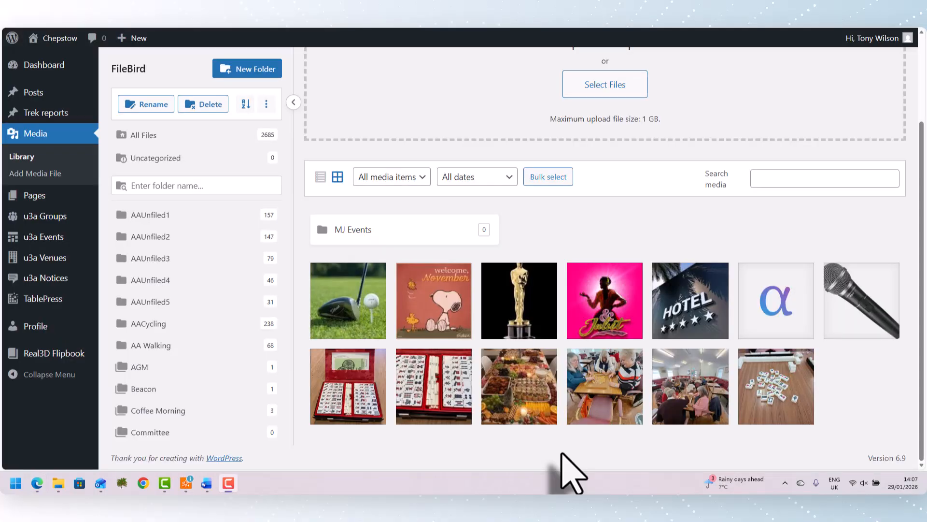
{"action": "left_click", "coordinate": [555, 177]}
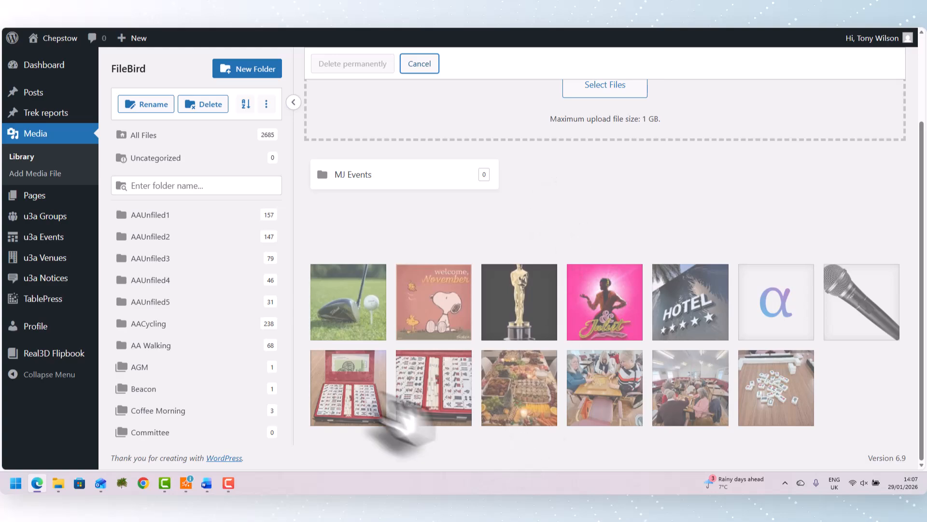
{"action": "left_click", "coordinate": [342, 316]}
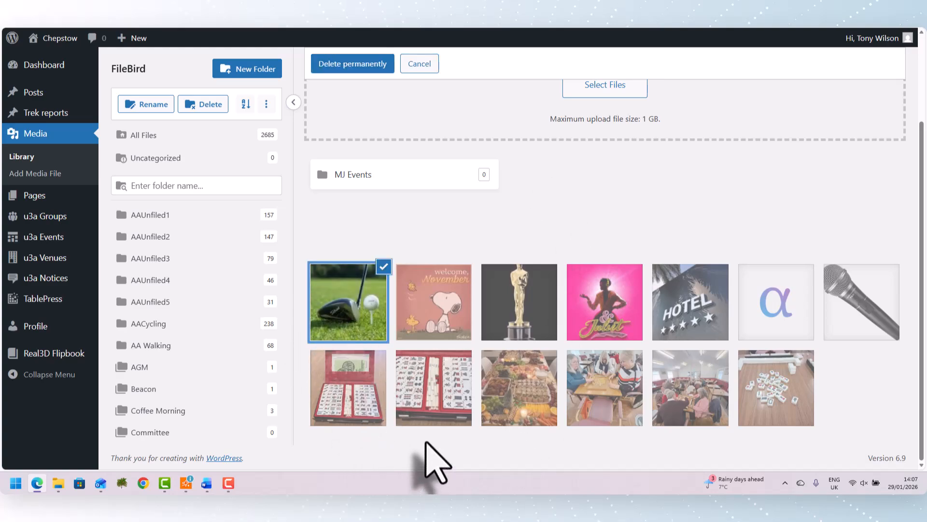
{"action": "left_click", "coordinate": [441, 338]}
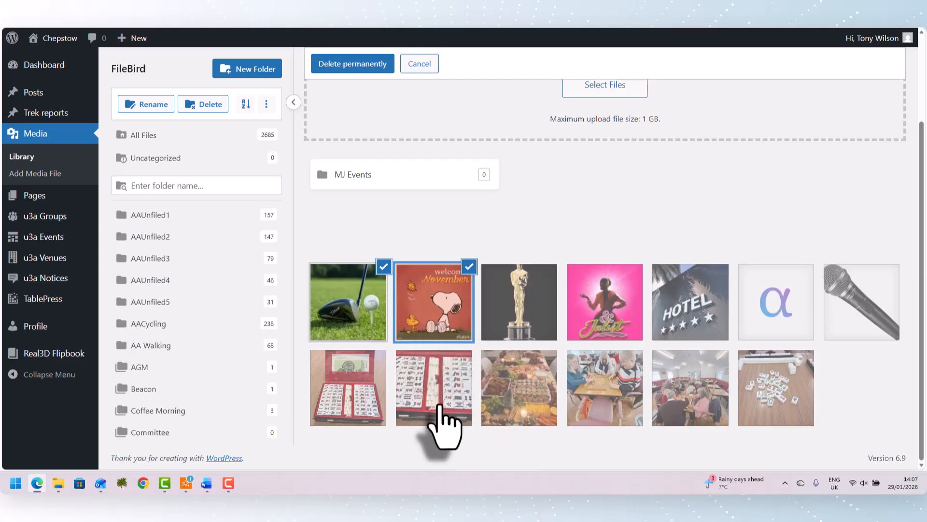
{"action": "left_click", "coordinate": [440, 407], "text": "shift"}
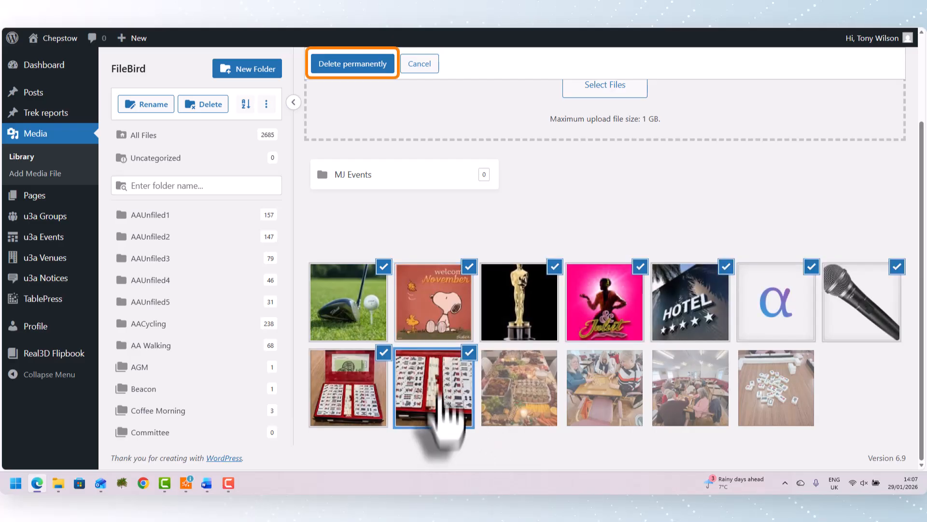
{"action": "left_click", "coordinate": [362, 70]}
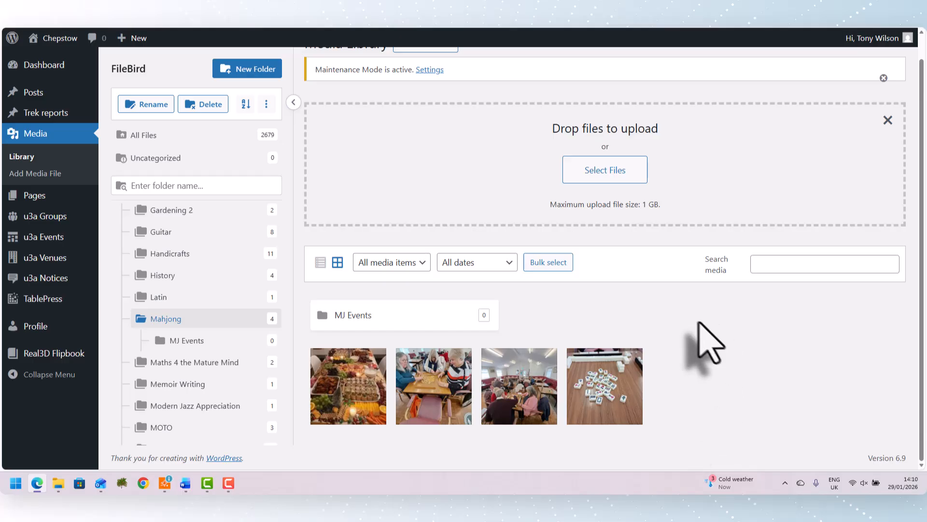
{"action": "left_click", "coordinate": [887, 121]}
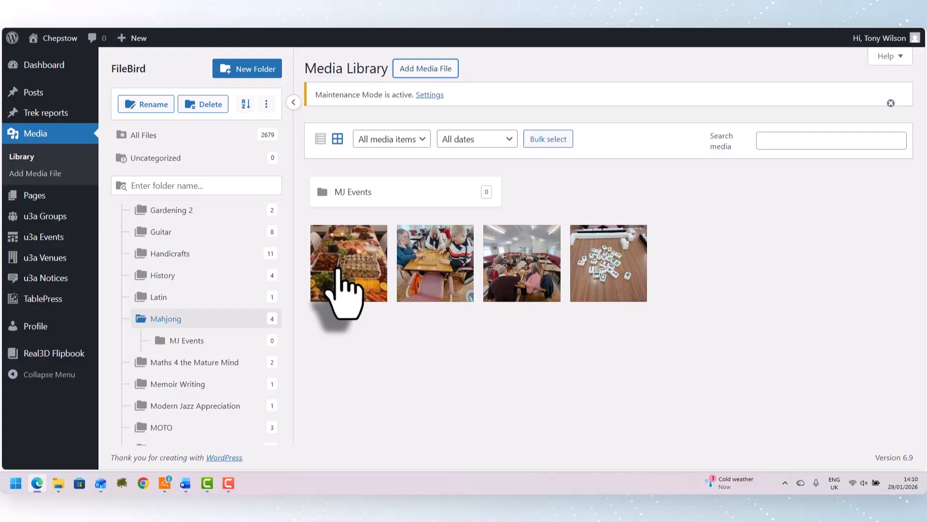
Move the food image into the MJ Events subfolder and back into the Mahjong folder
{"action": "left_click_drag", "start_coordinate": [338, 270], "coordinate": [373, 198]}
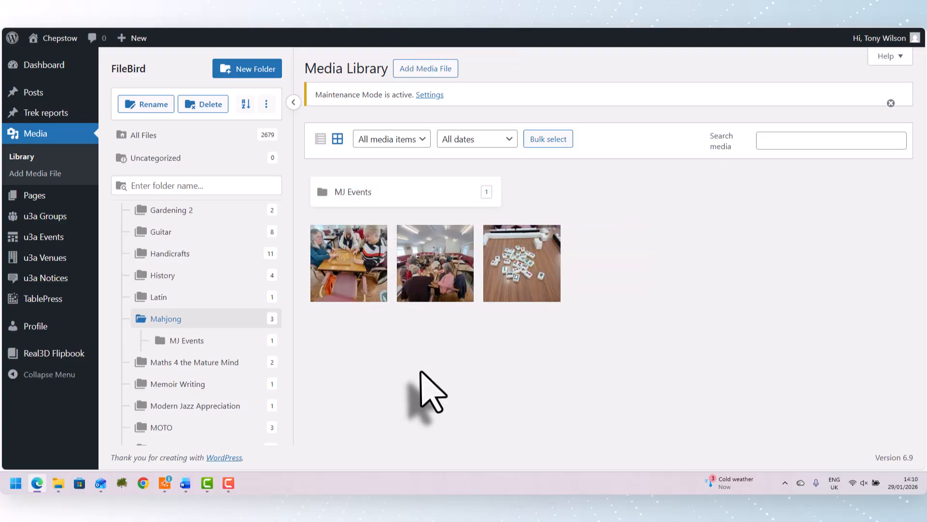
{"action": "left_click", "coordinate": [188, 341]}
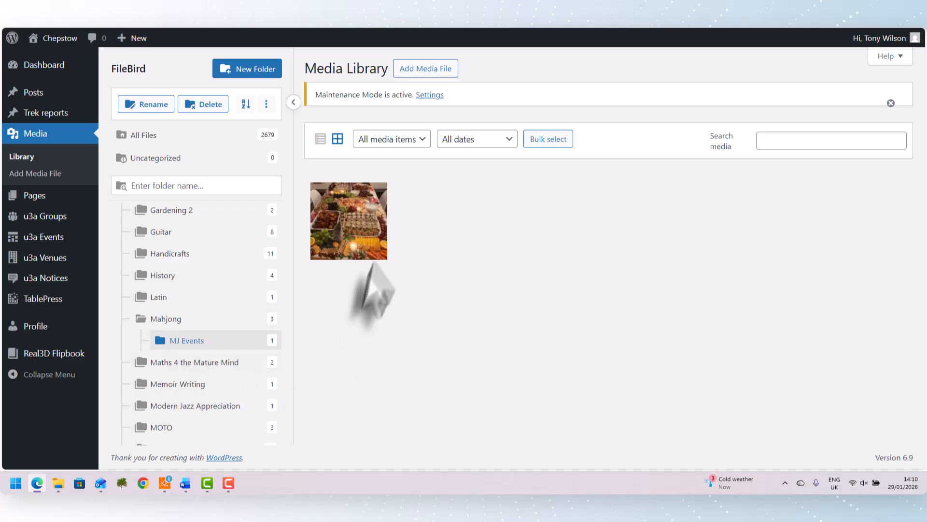
{"action": "left_click_drag", "start_coordinate": [366, 240], "coordinate": [195, 322]}
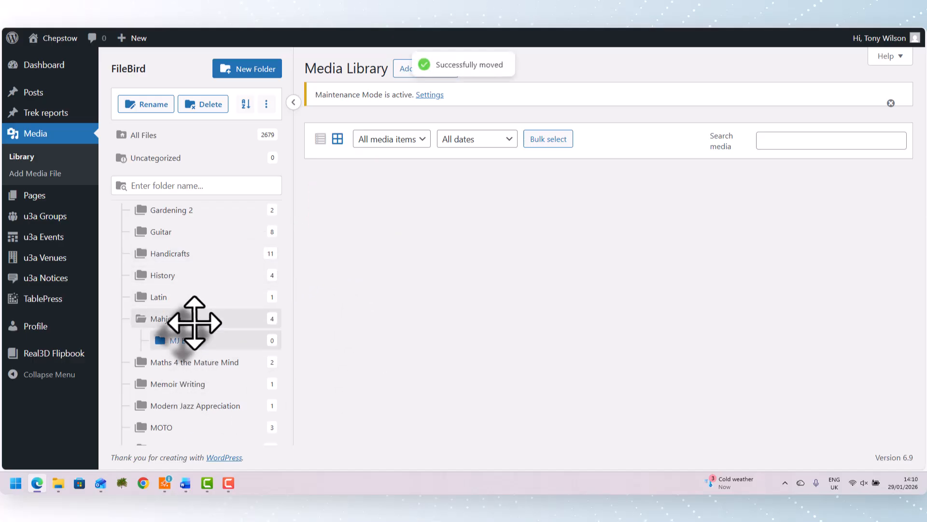
{"action": "left_click", "coordinate": [163, 320]}
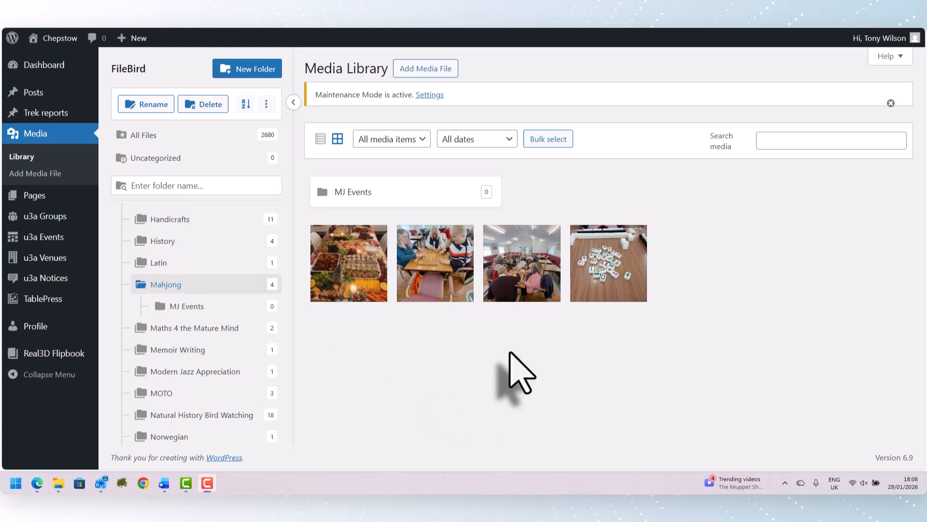
Filter the Mahjong folder by Audio, Video and Images in turn, and restore All media items
{"action": "left_click", "coordinate": [419, 139]}
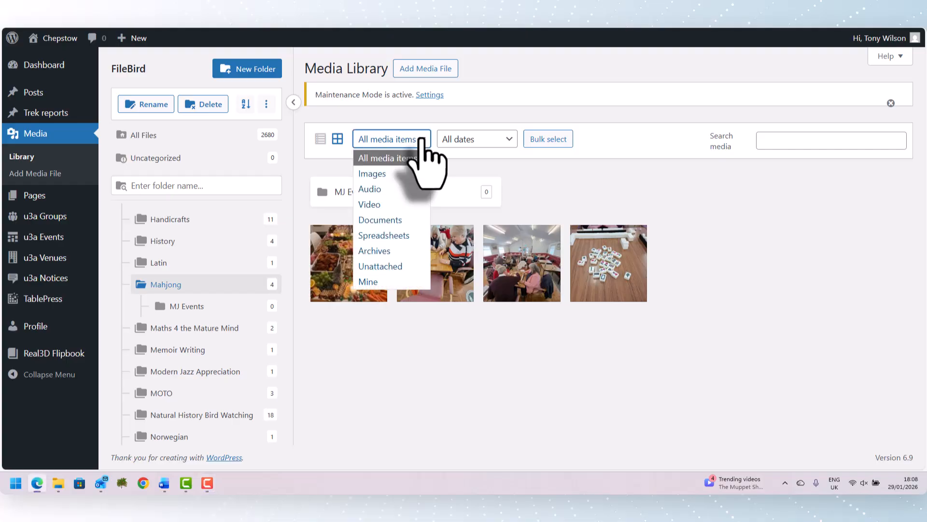
{"action": "left_click", "coordinate": [381, 190]}
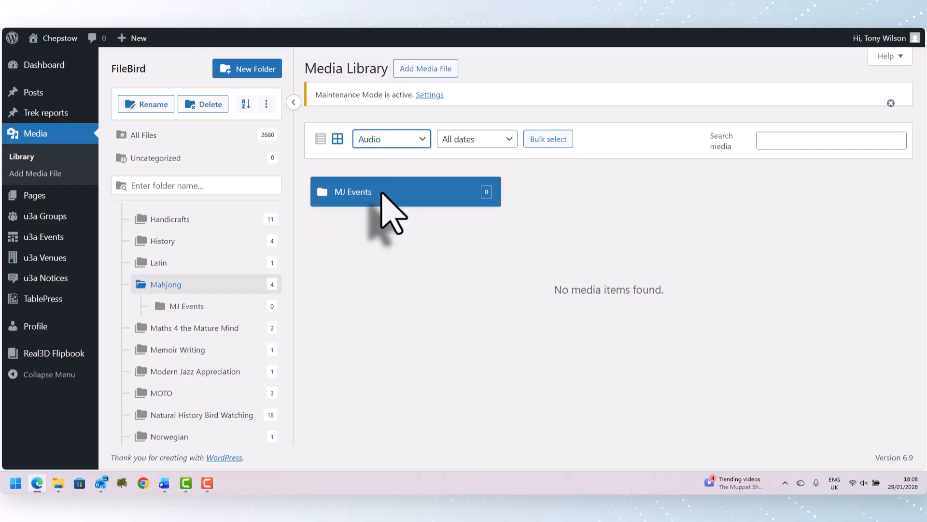
{"action": "left_click", "coordinate": [420, 141]}
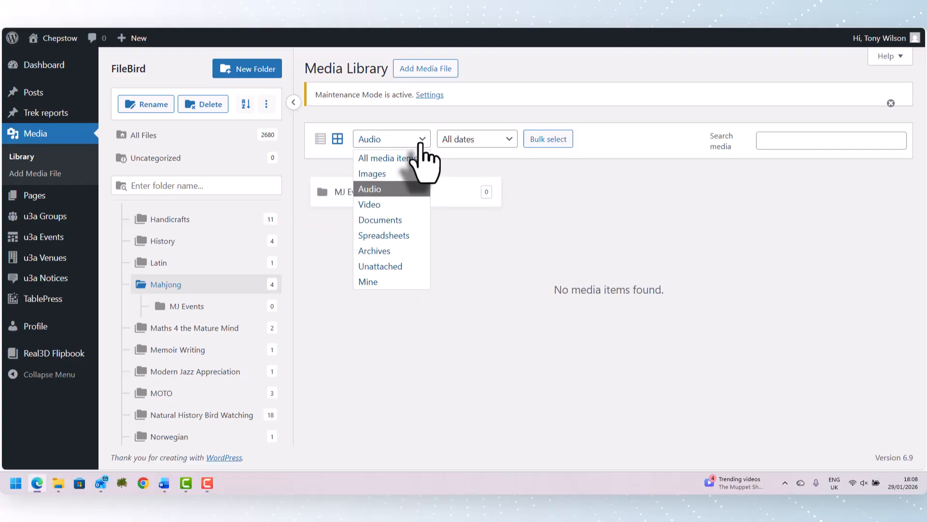
{"action": "left_click", "coordinate": [395, 204]}
{"action": "left_click", "coordinate": [418, 141]}
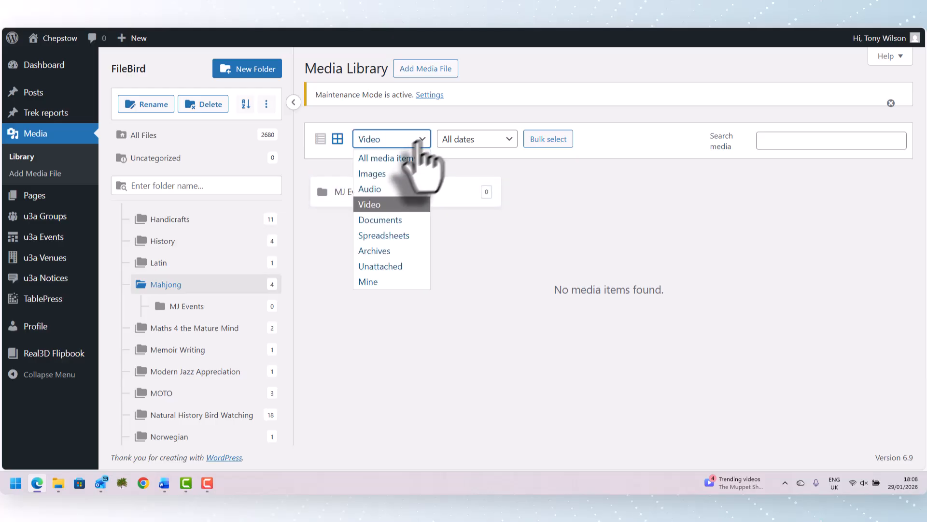
{"action": "left_click", "coordinate": [393, 174]}
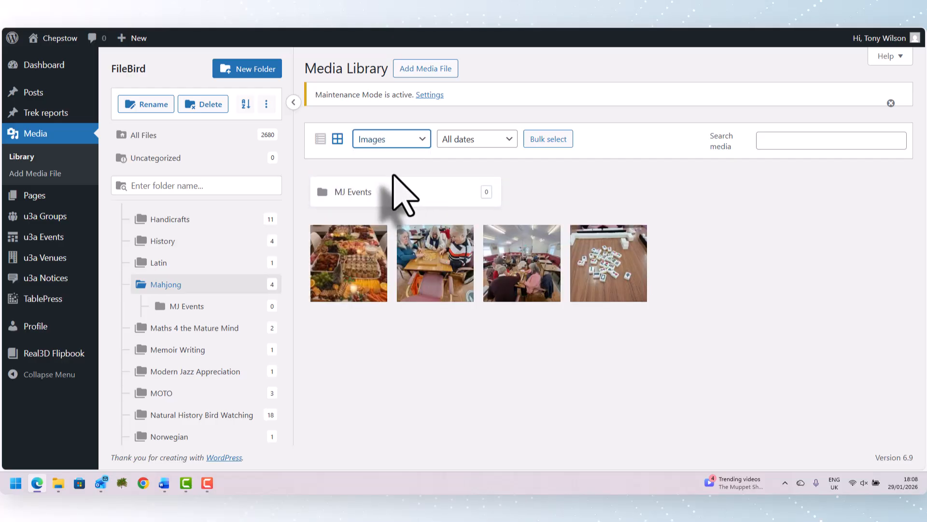
{"action": "left_click", "coordinate": [397, 146]}
{"action": "left_click", "coordinate": [391, 156]}
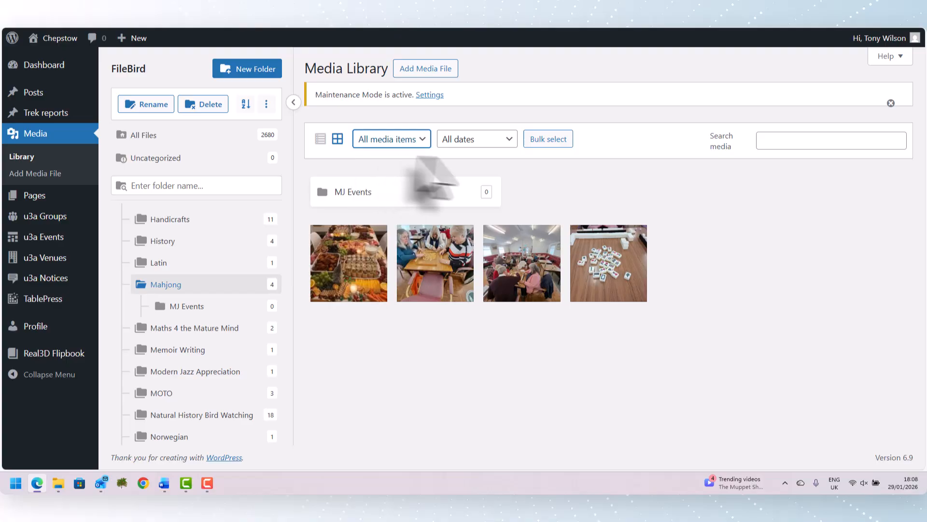
Filter the Mahjong folder's media by December 2025 and January 2026, and restore All dates
{"action": "left_click", "coordinate": [508, 141]}
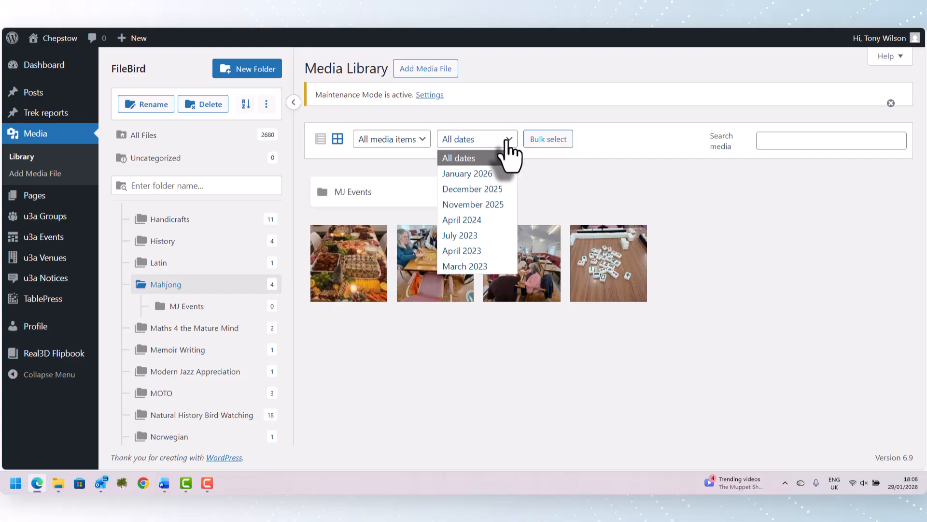
{"action": "left_click", "coordinate": [503, 190]}
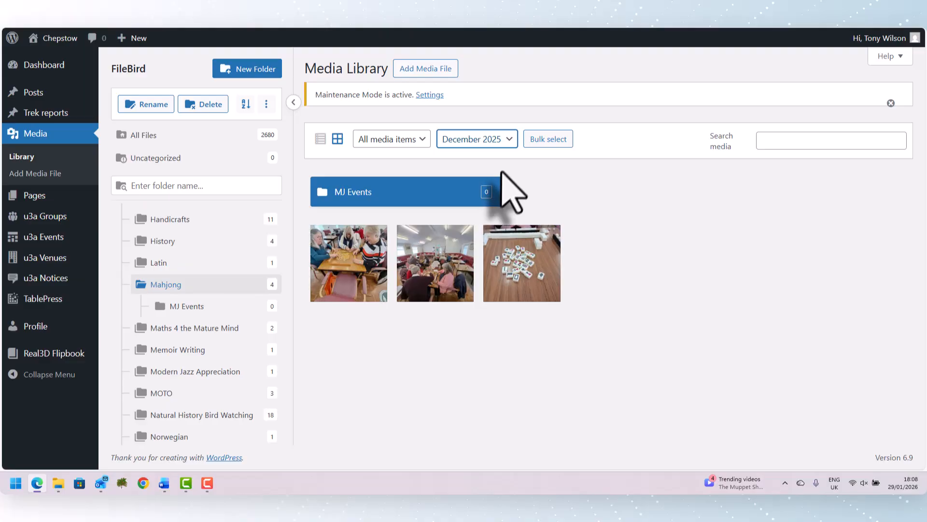
{"action": "left_click", "coordinate": [503, 140]}
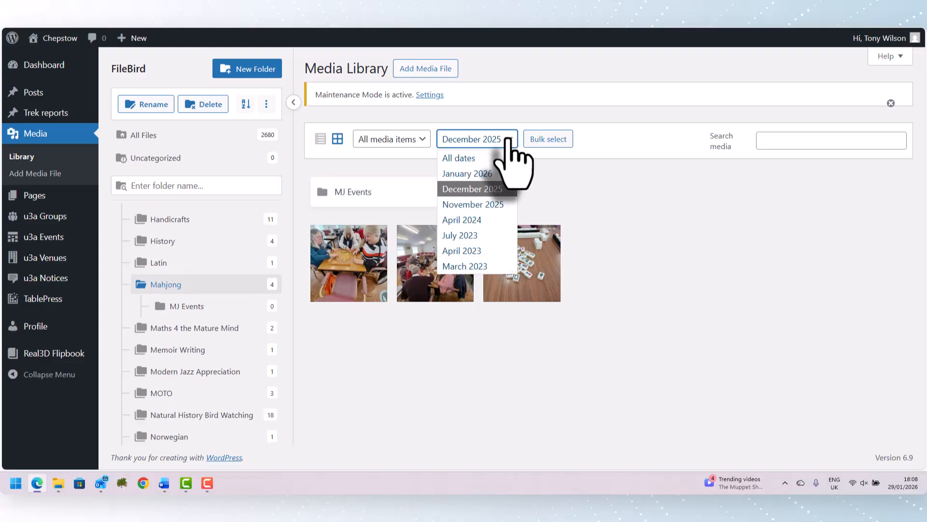
{"action": "left_click", "coordinate": [498, 173]}
{"action": "left_click", "coordinate": [475, 140]}
{"action": "left_click", "coordinate": [457, 158]}
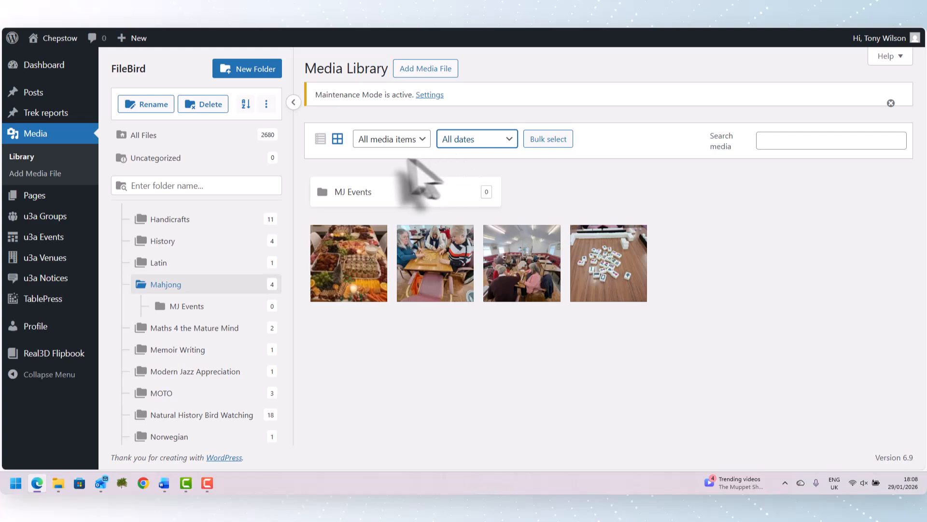
Switch the media library to list view and open the Mahjong folder
{"action": "left_click", "coordinate": [320, 139]}
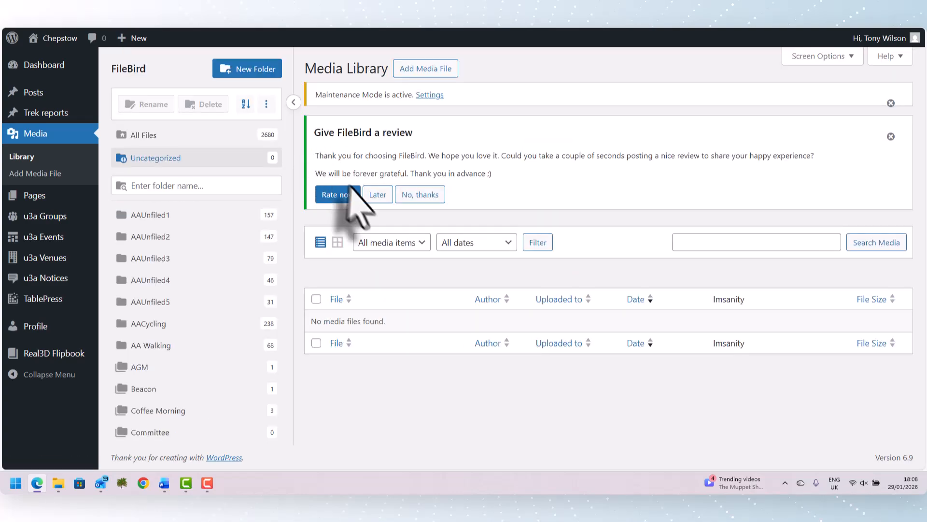
{"action": "scroll", "coordinate": [134, 265], "scroll_direction": "down", "scroll_amount": 10}
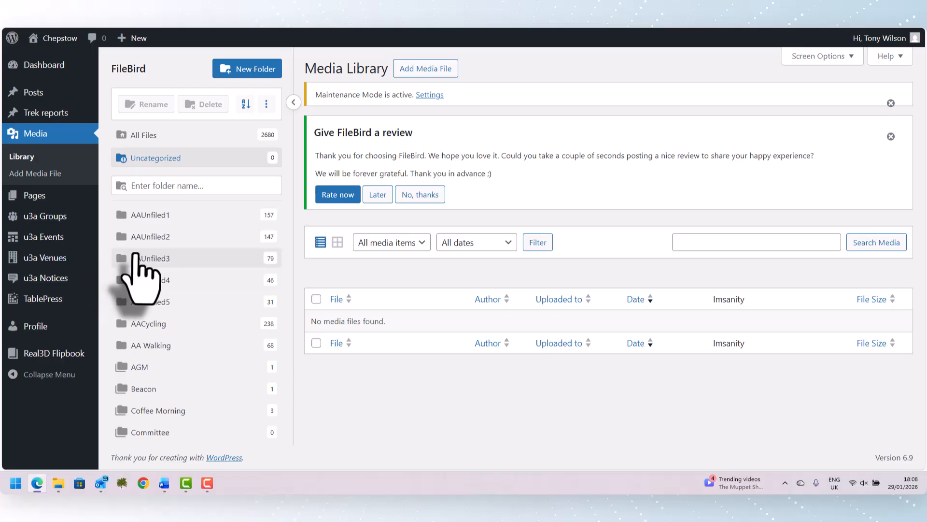
{"action": "scroll", "coordinate": [137, 266], "scroll_direction": "down", "scroll_amount": 15}
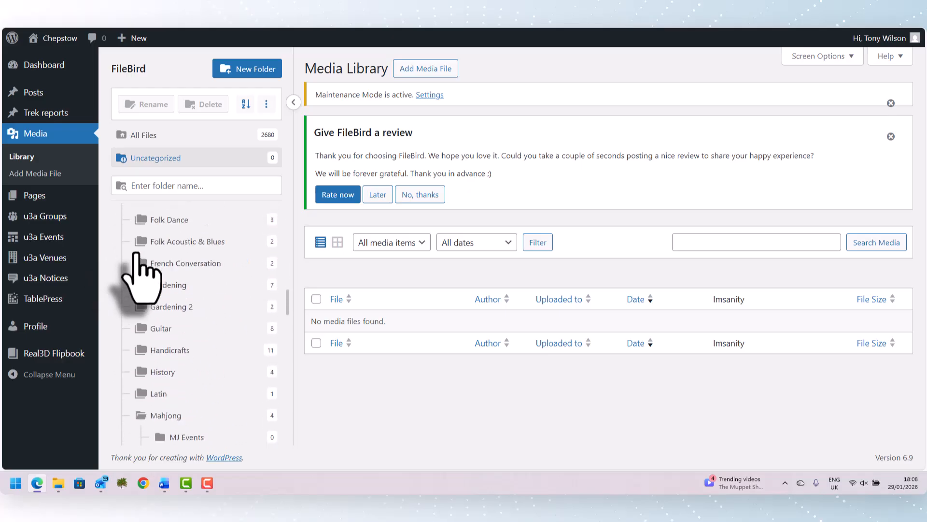
{"action": "scroll", "coordinate": [137, 253], "scroll_direction": "down", "scroll_amount": 3}
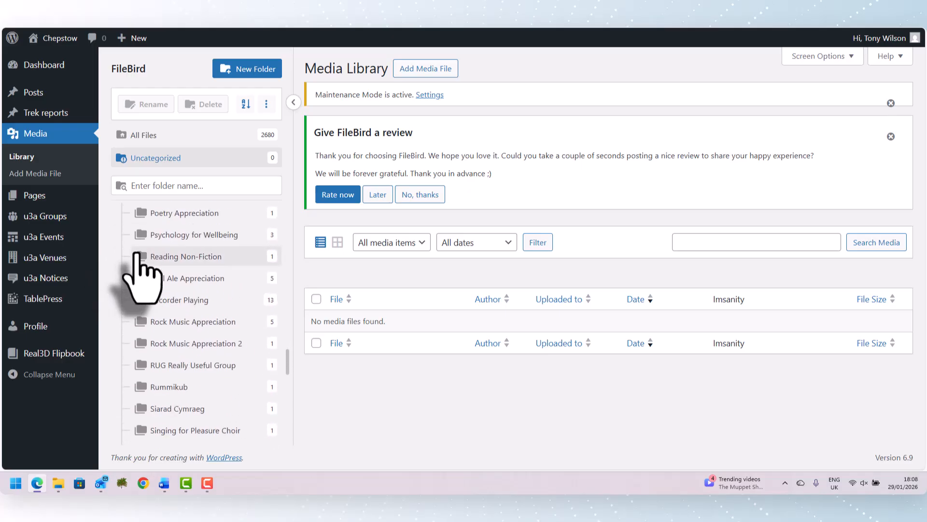
{"action": "scroll", "coordinate": [137, 254], "scroll_direction": "up", "scroll_amount": 7}
{"action": "scroll", "coordinate": [137, 253], "scroll_direction": "up", "scroll_amount": 3}
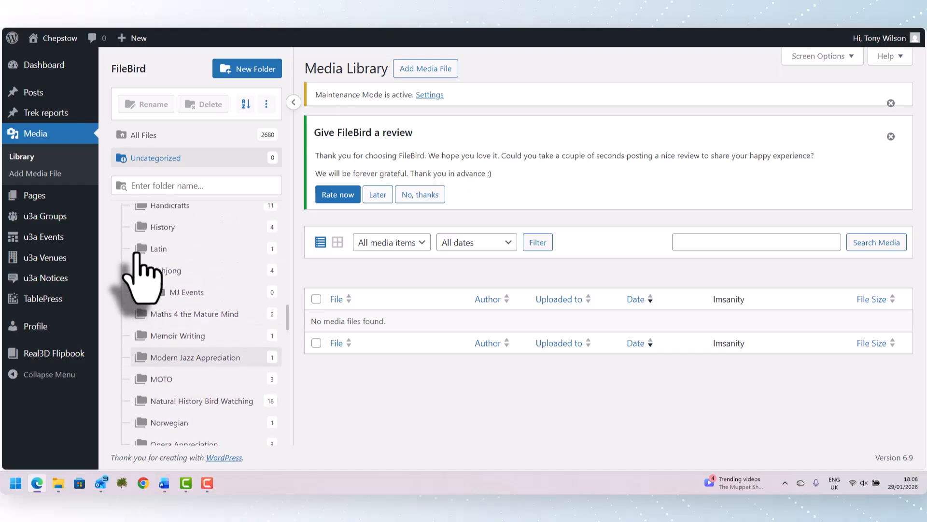
{"action": "left_click", "coordinate": [175, 213]}
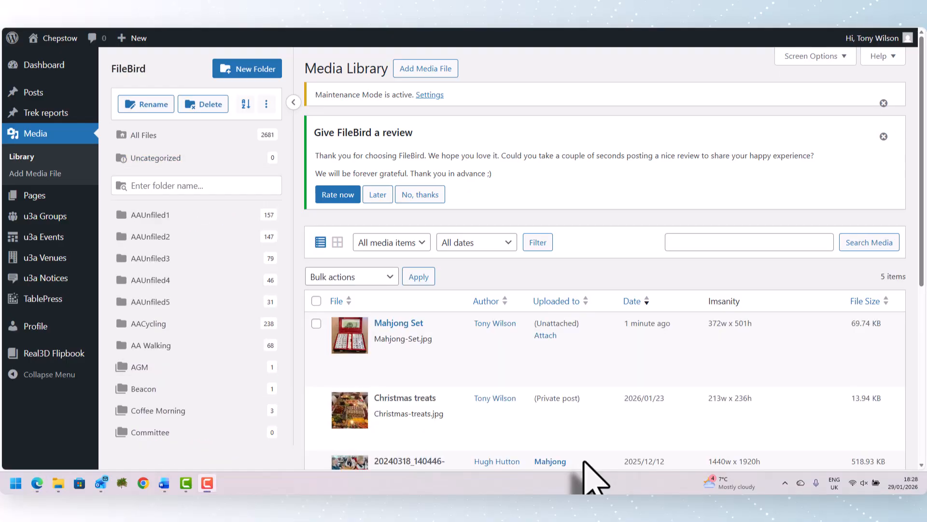
Permanently delete the Mahjong-Set.jpg file from the Mahjong folder, dismissing the FileBird review notices
{"action": "left_click", "coordinate": [883, 137]}
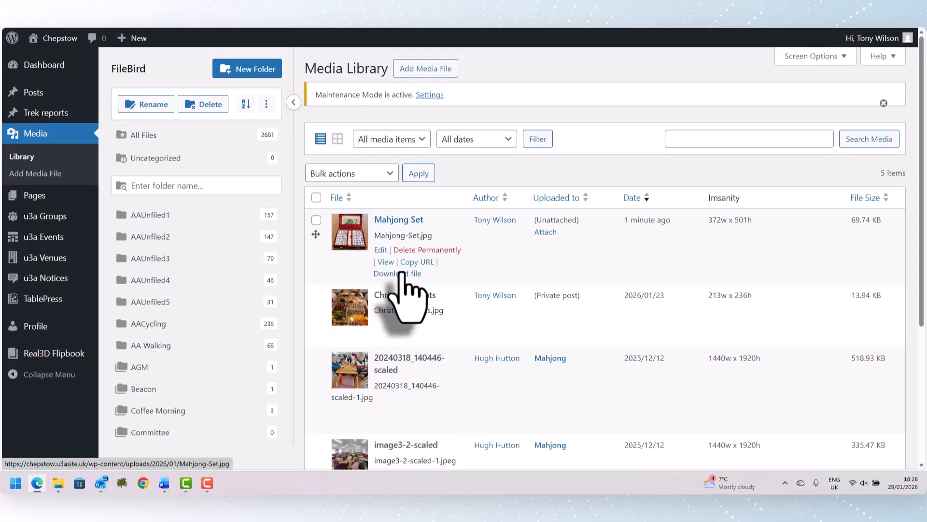
{"action": "left_click", "coordinate": [443, 250]}
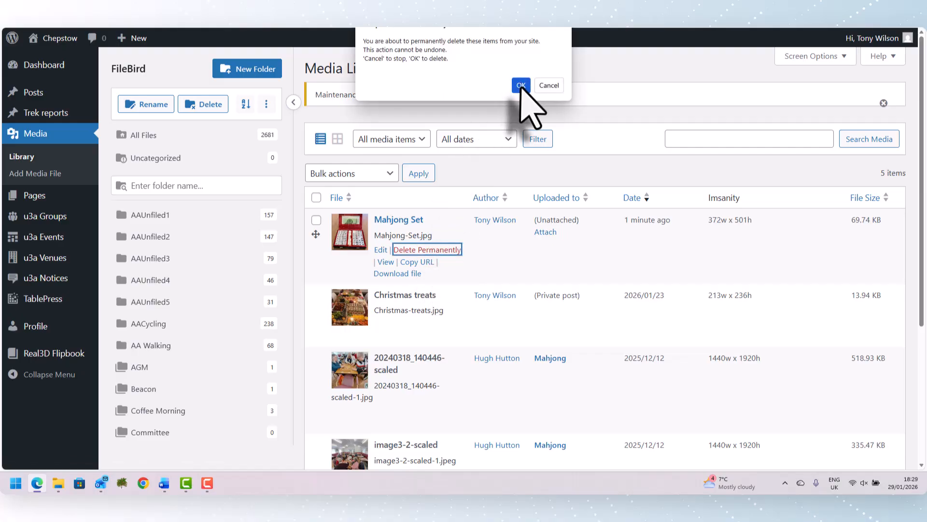
{"action": "left_click", "coordinate": [521, 85]}
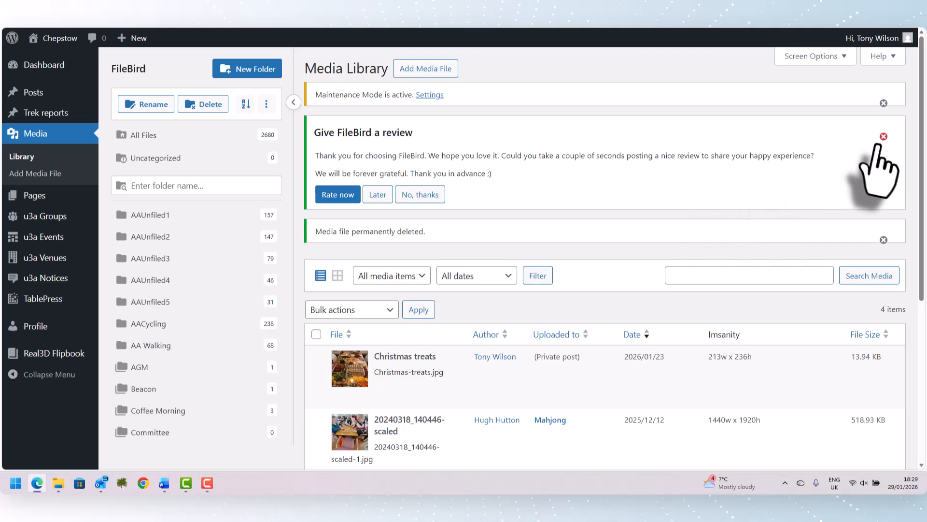
{"action": "left_click", "coordinate": [884, 136]}
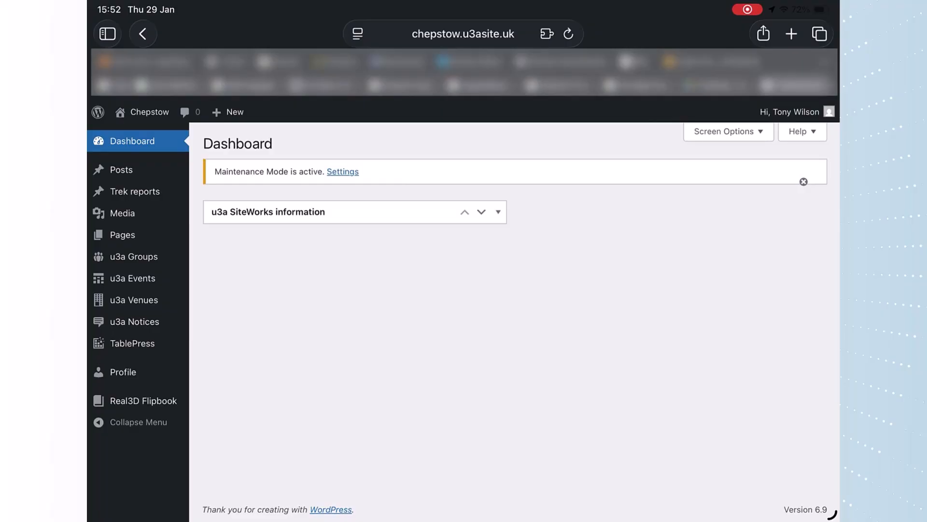
Open the media library on the tablet, dismiss the FileBird review notice, and open the Mahjong folder found by searching for "Mah"
{"action": "left_click", "coordinate": [123, 213]}
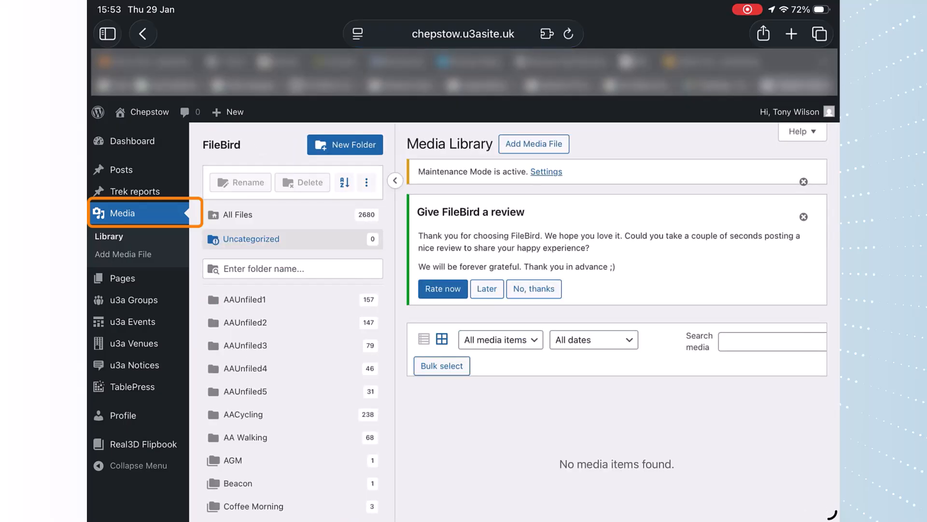
{"action": "left_click", "coordinate": [803, 217]}
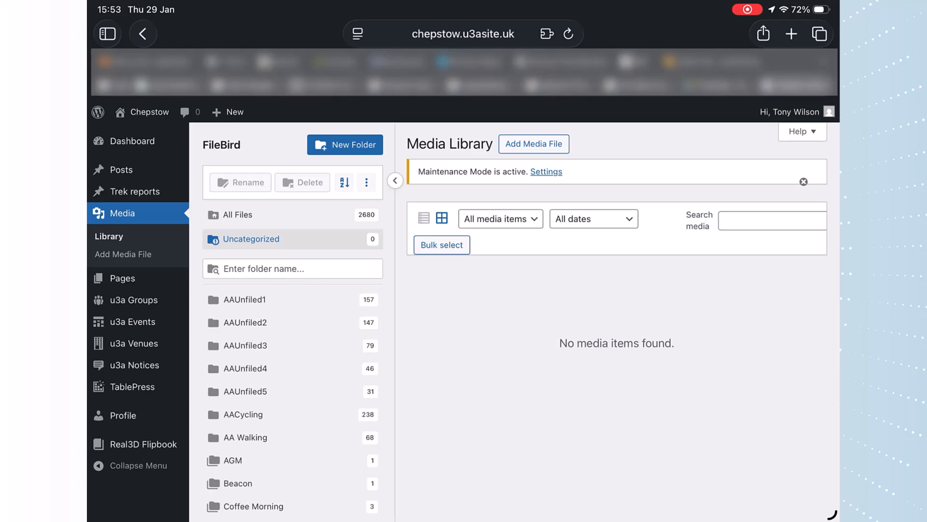
{"action": "left_click", "coordinate": [293, 269]}
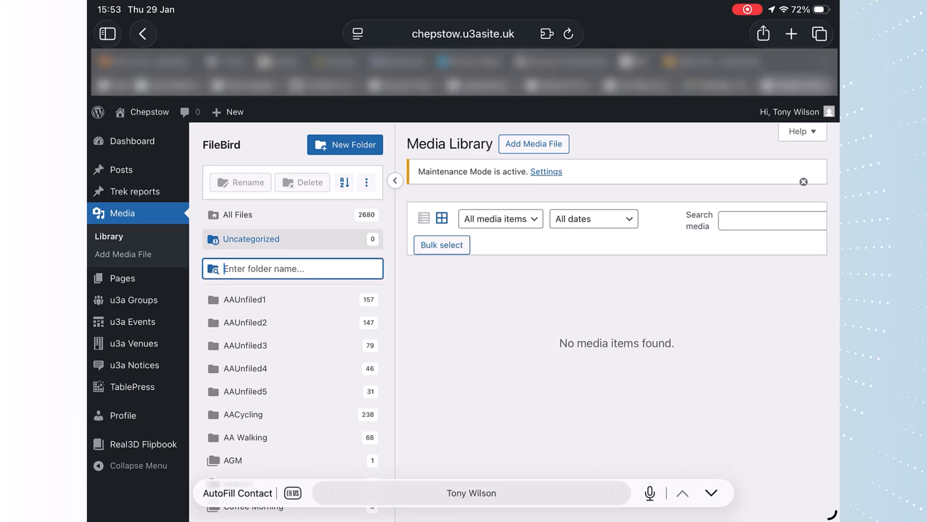
{"action": "type", "text": "M"}
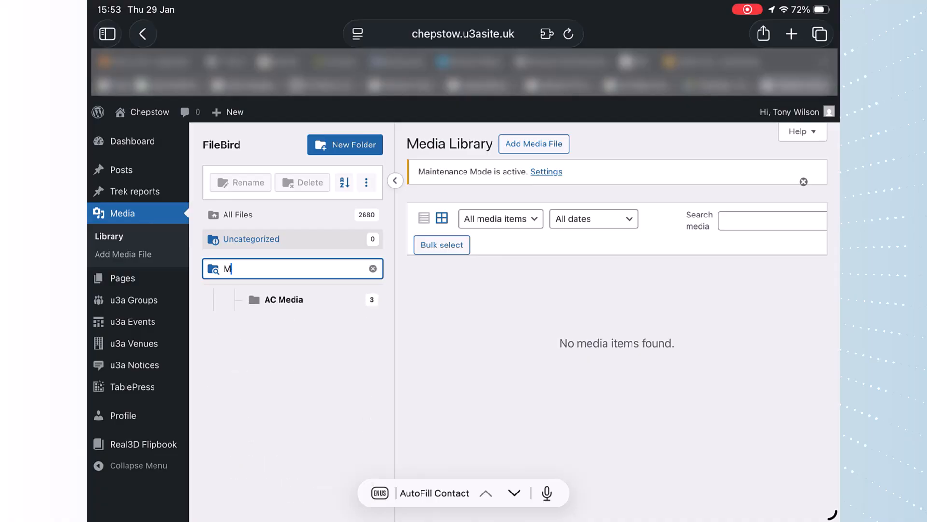
{"action": "type", "text": "ah"}
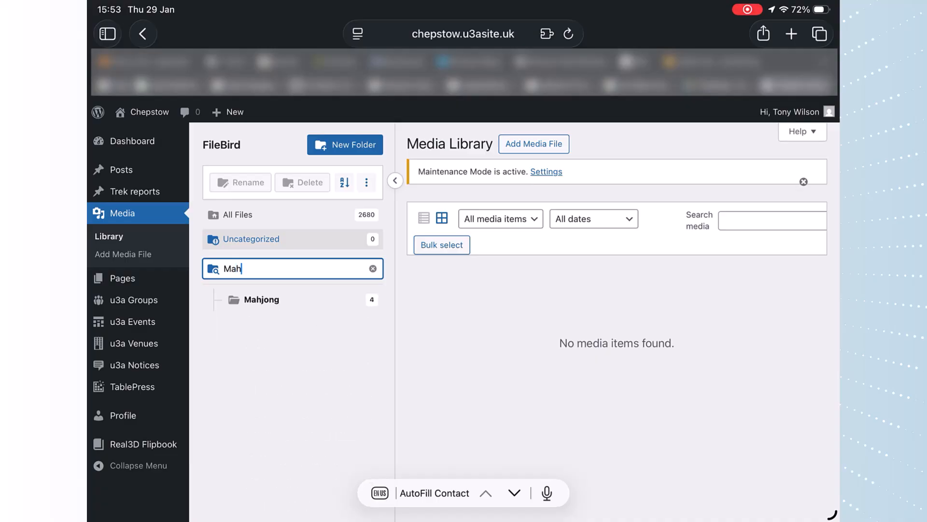
{"action": "left_click", "coordinate": [261, 299]}
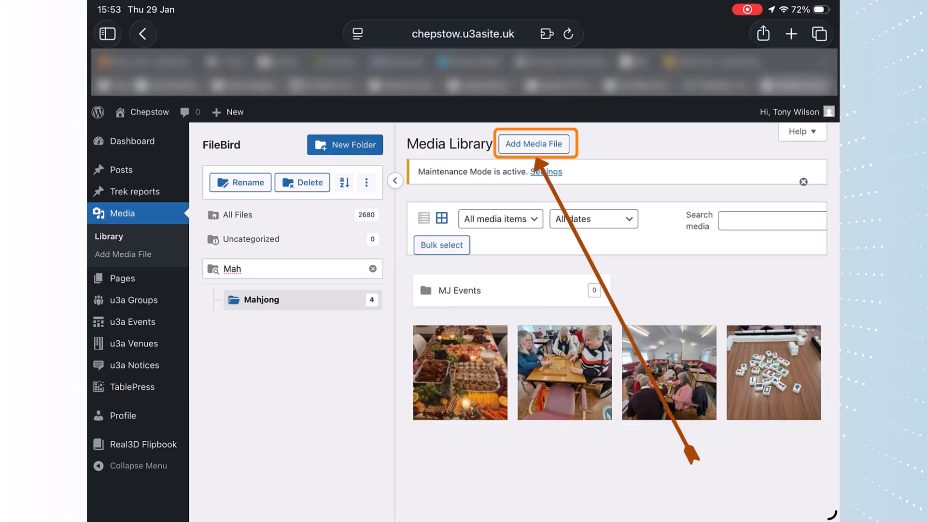
Start a file upload to the Mahjong folder from the tablet's photo library and open the u3a shared album
{"action": "left_click", "coordinate": [534, 143]}
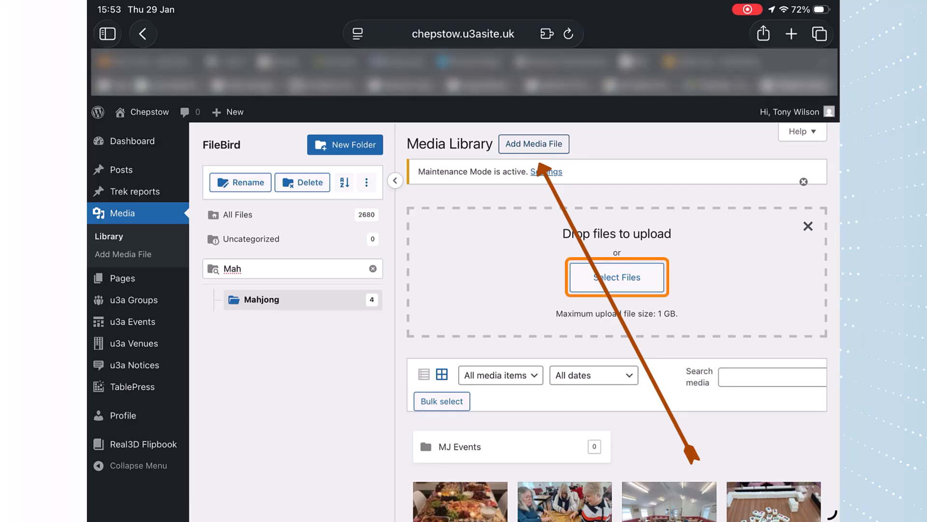
{"action": "left_click", "coordinate": [616, 276]}
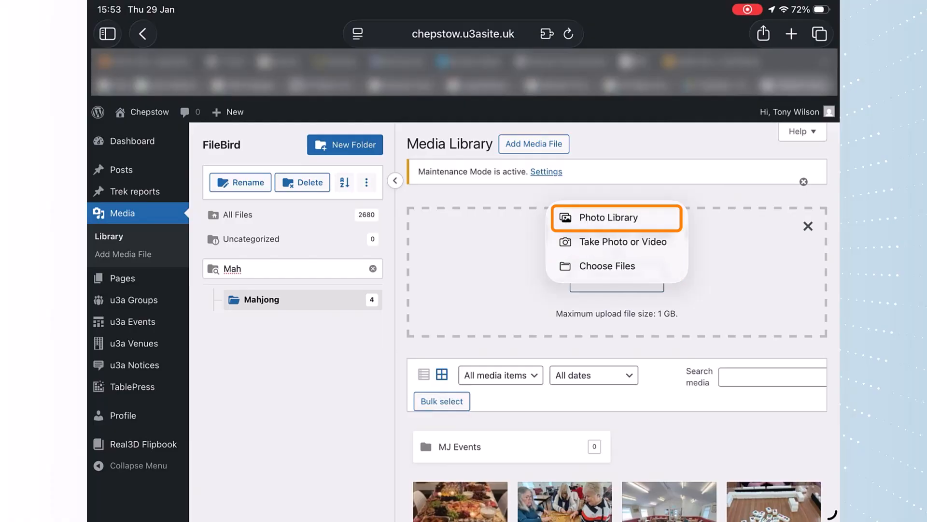
{"action": "left_click", "coordinate": [607, 217]}
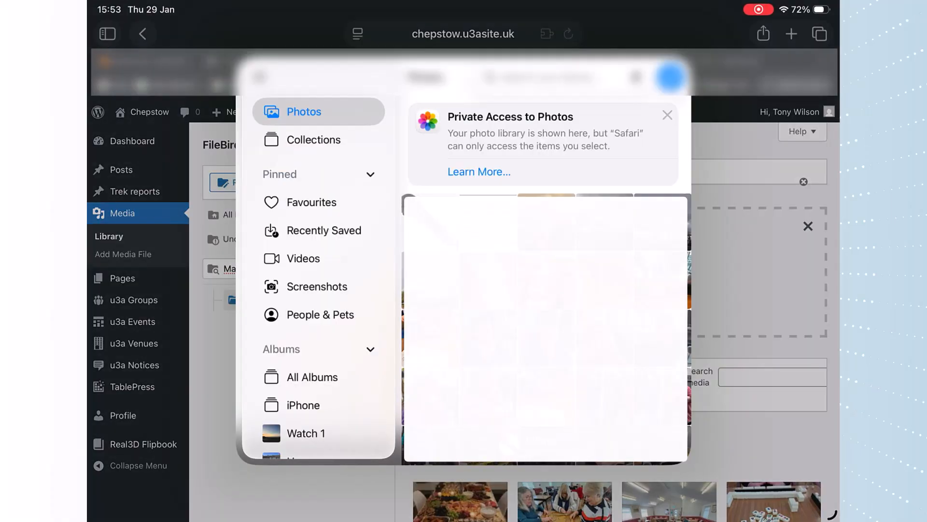
{"action": "scroll", "coordinate": [319, 278], "scroll_direction": "down", "scroll_amount": 15}
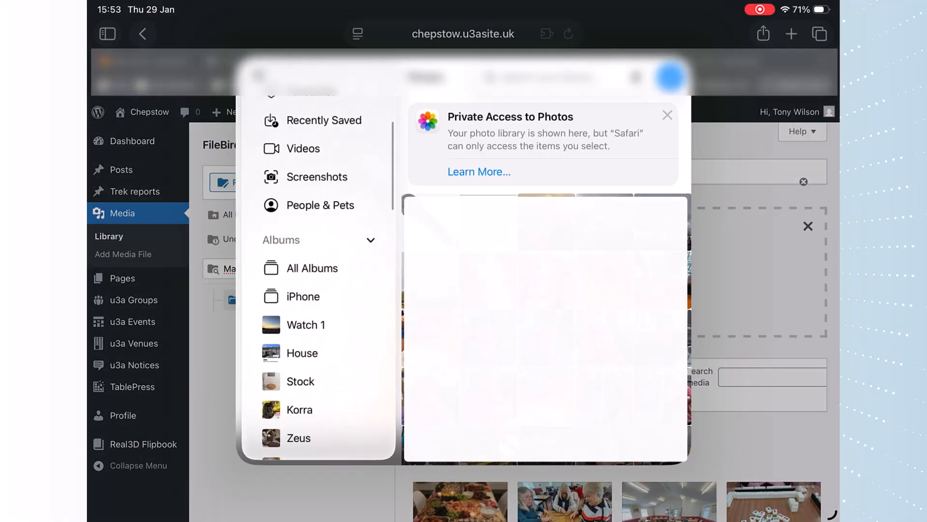
{"action": "scroll", "coordinate": [319, 278], "scroll_direction": "down", "scroll_amount": 10}
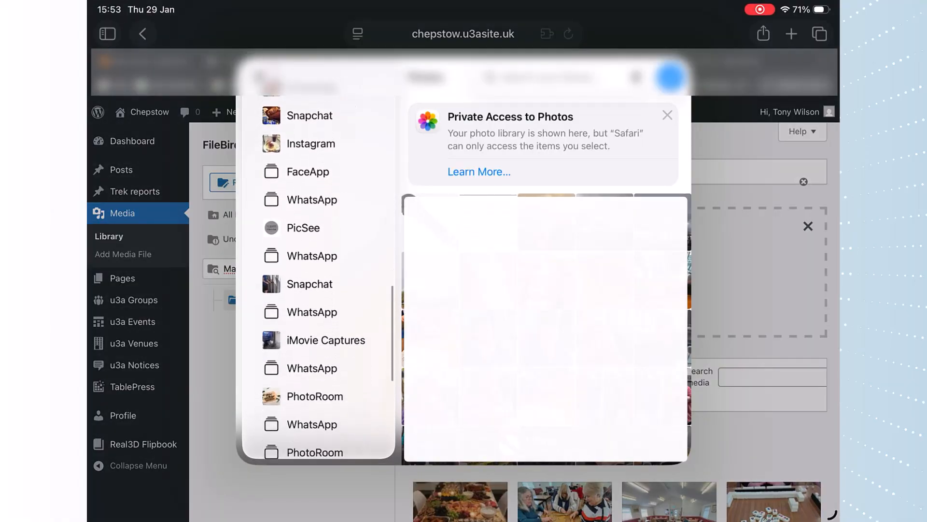
{"action": "left_click", "coordinate": [371, 369]}
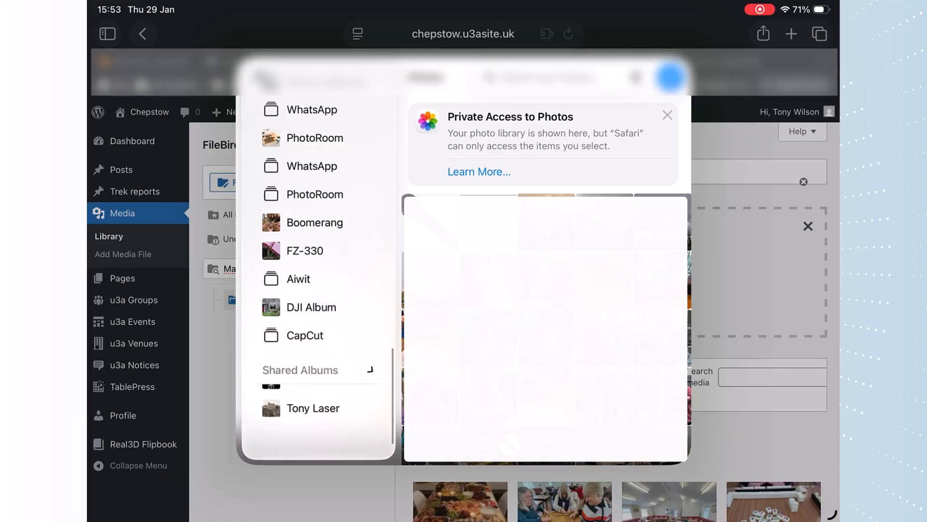
{"action": "left_click", "coordinate": [296, 434]}
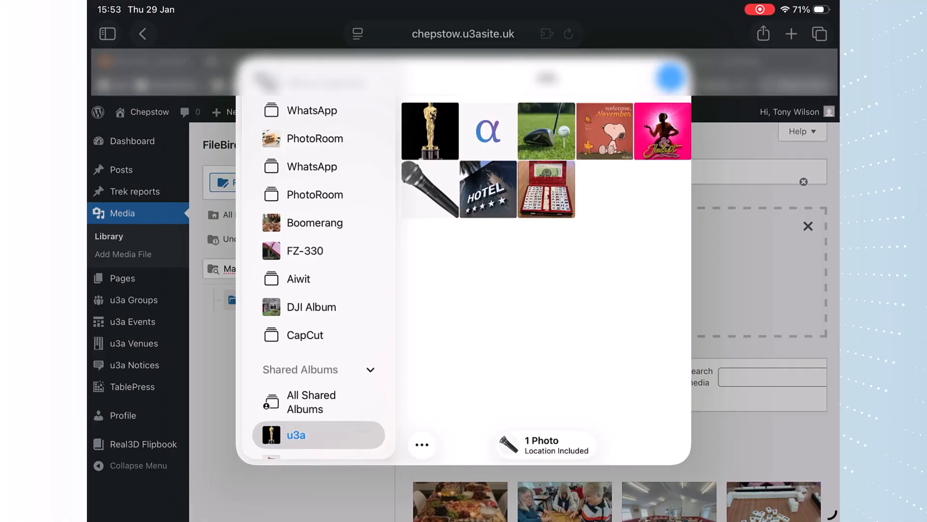
Upload every photo in the u3a album, from the Oscar statuette to the mahjong set, and close the upload area
{"action": "left_click", "coordinate": [429, 131]}
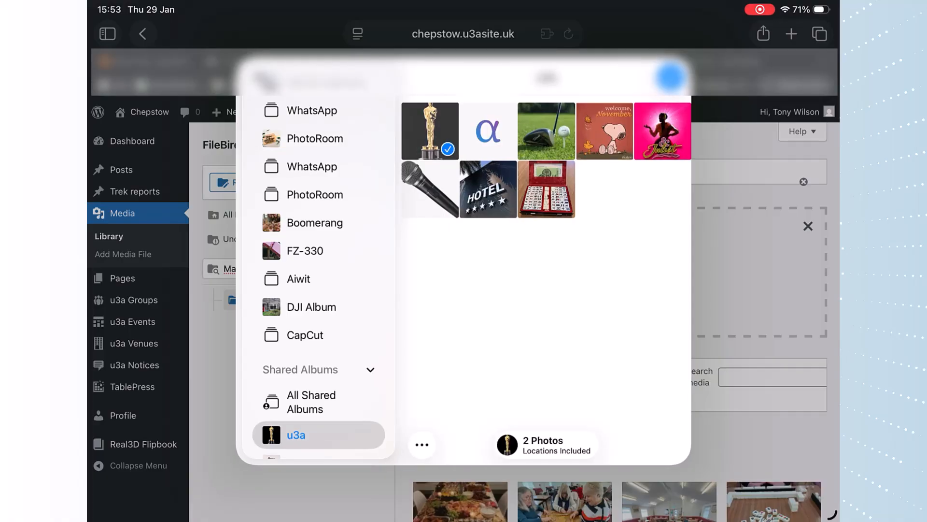
{"action": "left_click", "coordinate": [488, 131]}
{"action": "left_click", "coordinate": [546, 131]}
{"action": "left_click", "coordinate": [605, 131]}
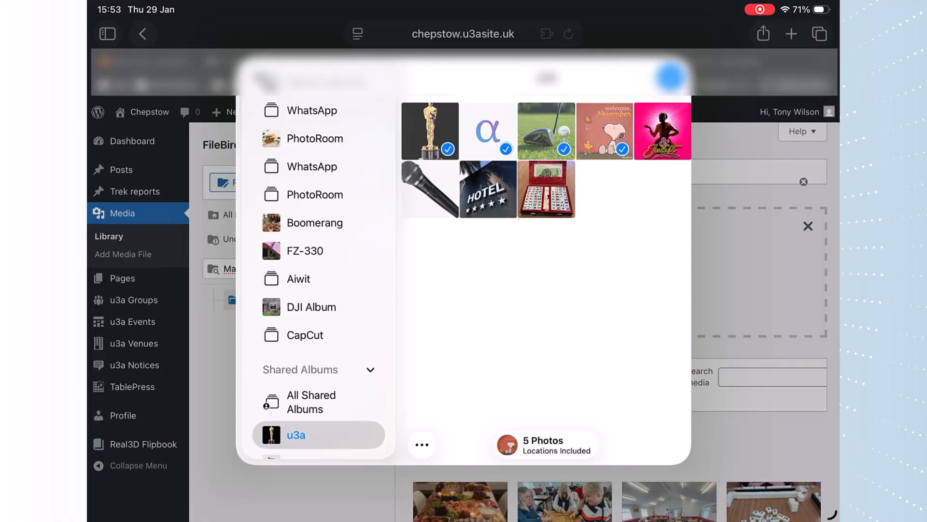
{"action": "left_click", "coordinate": [663, 131]}
{"action": "left_click", "coordinate": [430, 189]}
{"action": "left_click", "coordinate": [487, 189]}
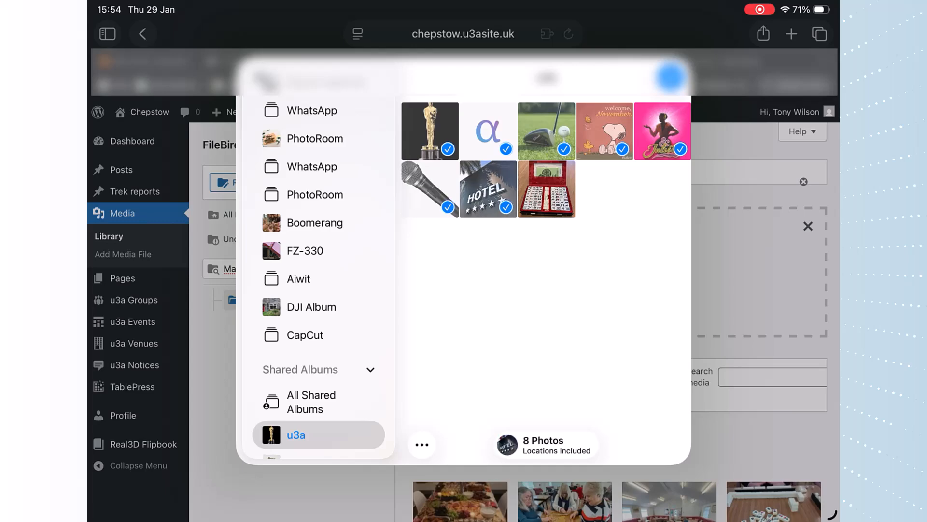
{"action": "left_click", "coordinate": [546, 189]}
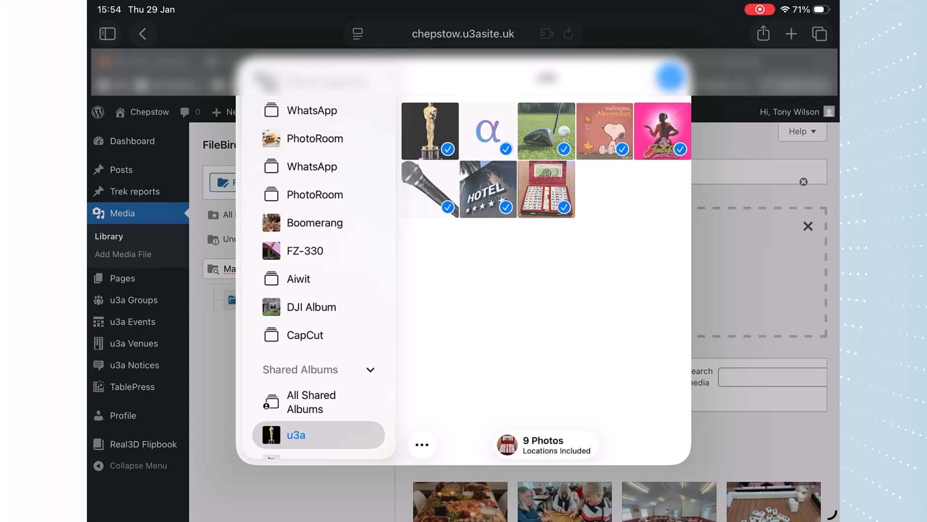
{"action": "left_click", "coordinate": [670, 78]}
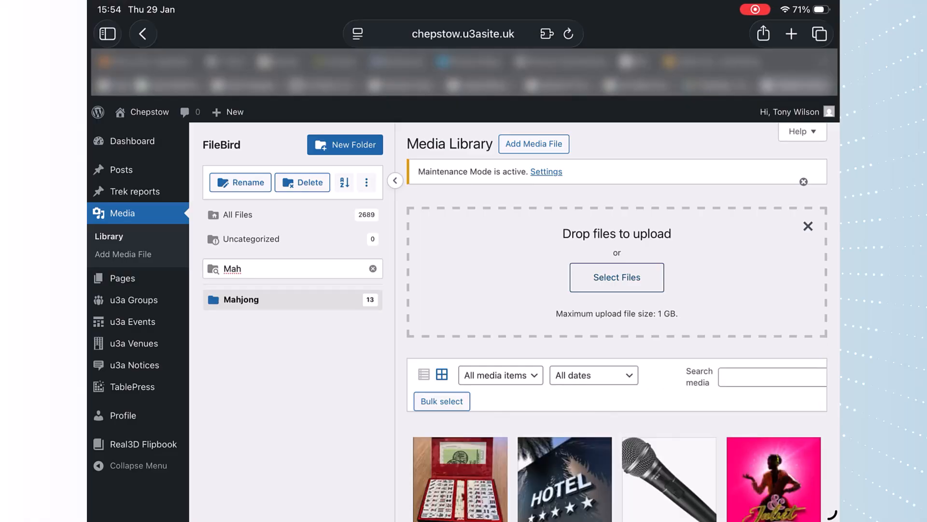
{"action": "left_click", "coordinate": [807, 226]}
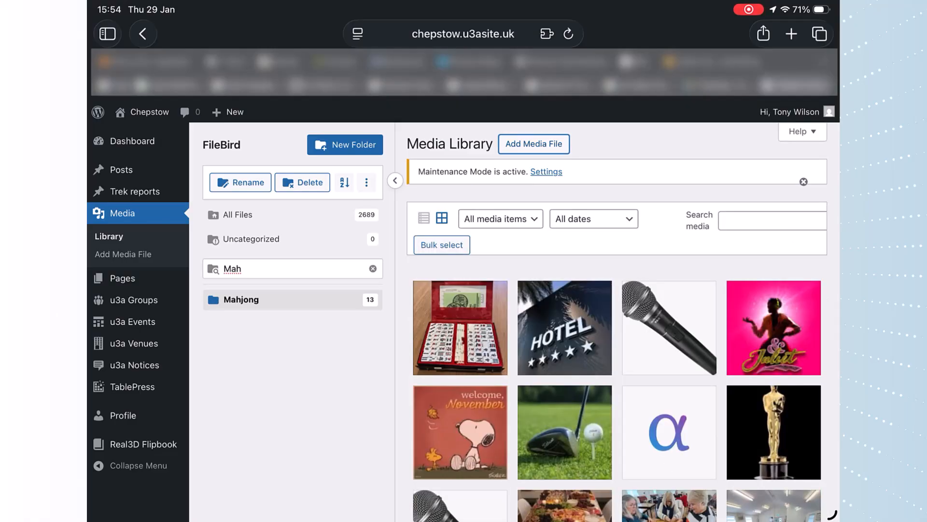
{"action": "scroll", "coordinate": [617, 338], "scroll_direction": "down", "scroll_amount": 5}
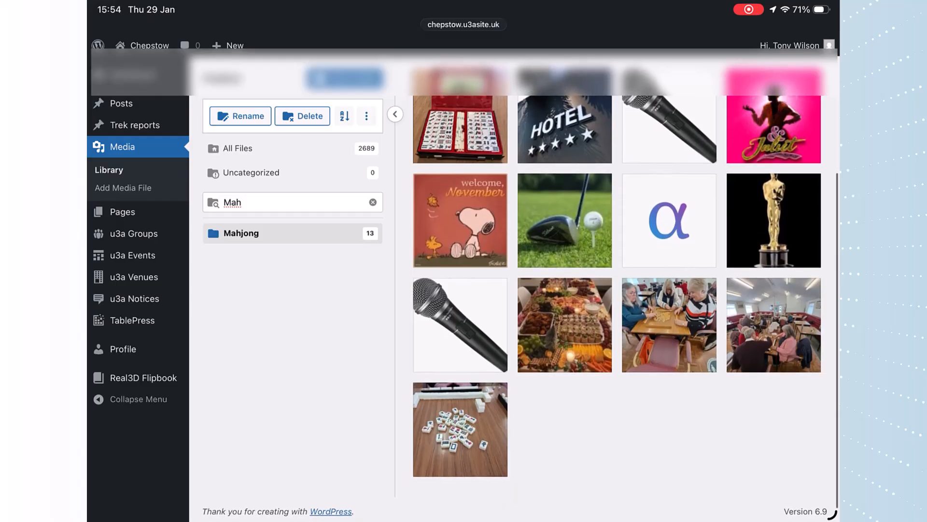
{"action": "scroll", "coordinate": [616, 290], "scroll_direction": "up", "scroll_amount": 5}
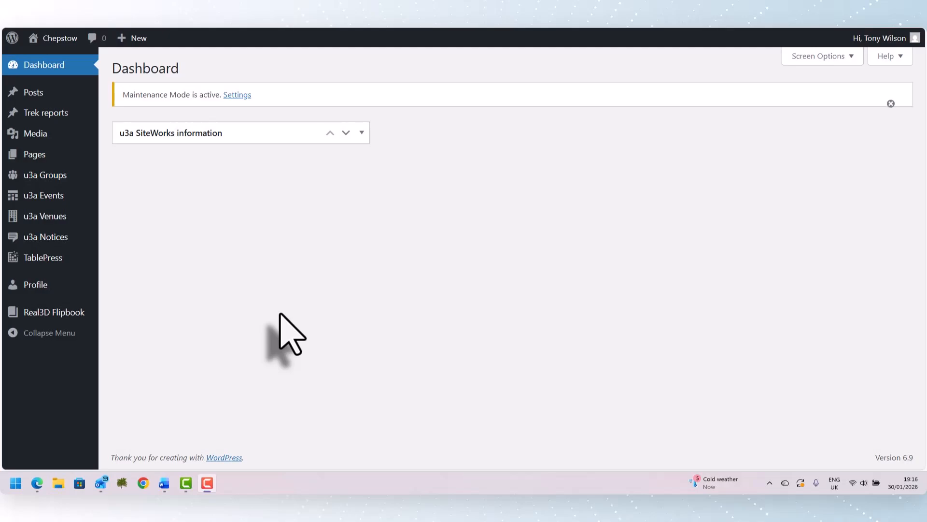
Open the page for adding a media file on the computer and choose Mahjong as the upload folder
{"action": "mouse_move", "coordinate": [60, 133]}
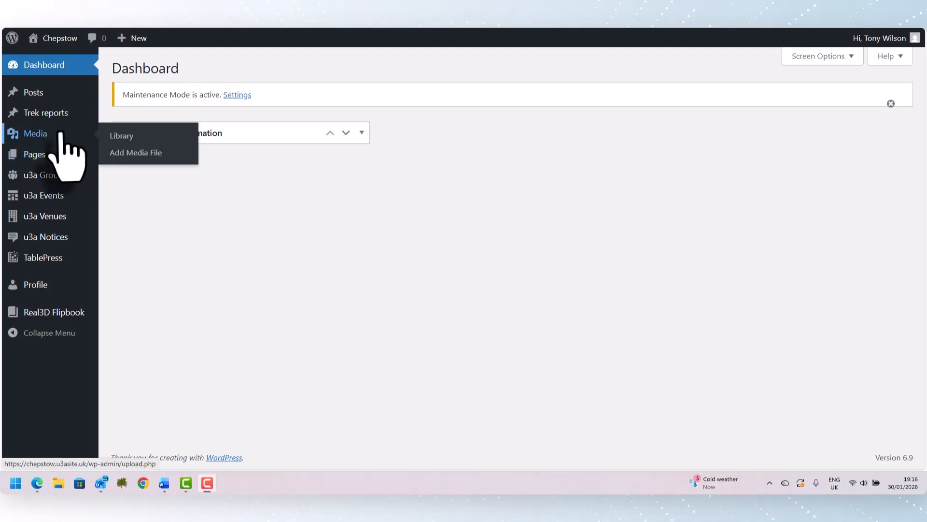
{"action": "left_click", "coordinate": [125, 153]}
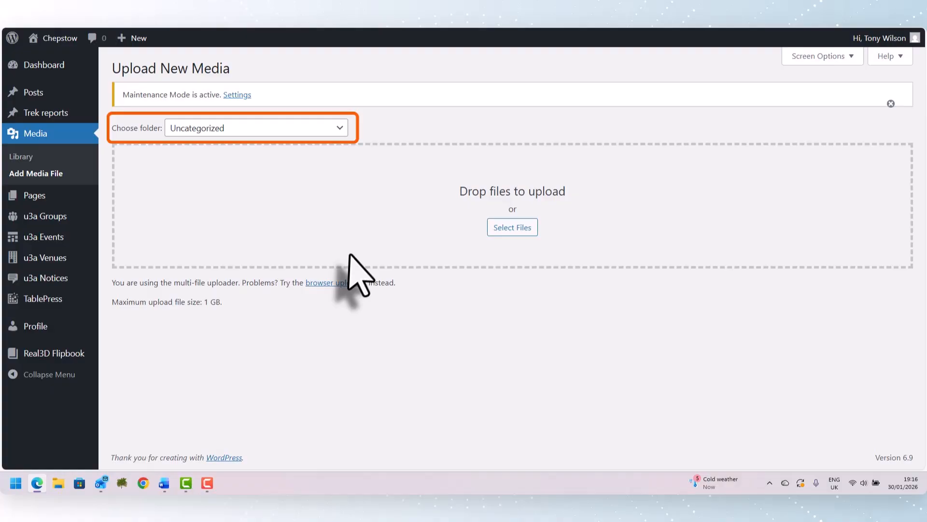
{"action": "left_click", "coordinate": [340, 129]}
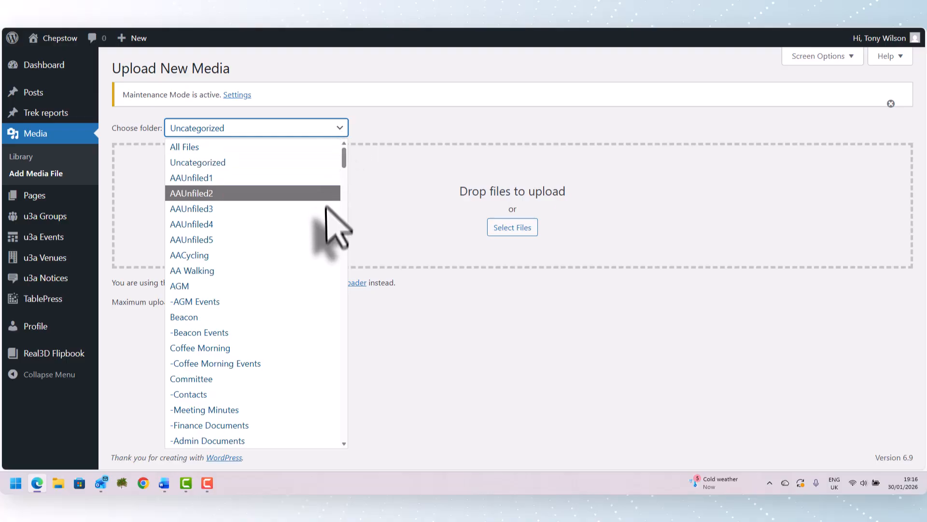
{"action": "scroll", "coordinate": [332, 228], "scroll_direction": "down", "scroll_amount": 10}
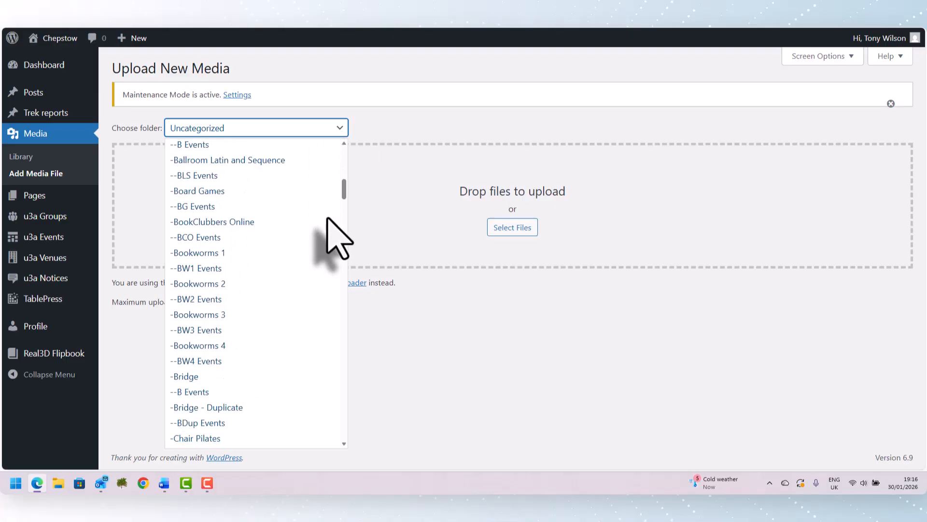
{"action": "scroll", "coordinate": [328, 219], "scroll_direction": "down", "scroll_amount": 9}
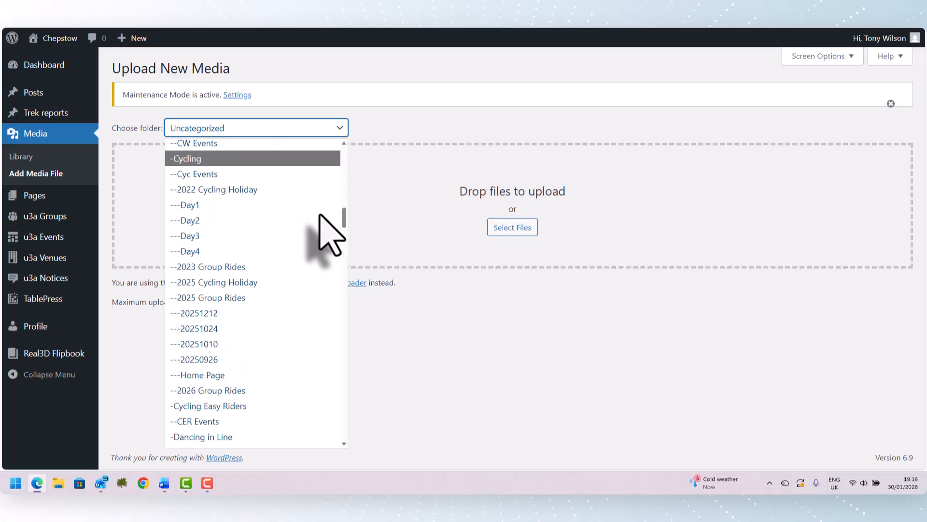
{"action": "scroll", "coordinate": [321, 215], "scroll_direction": "down", "scroll_amount": 12}
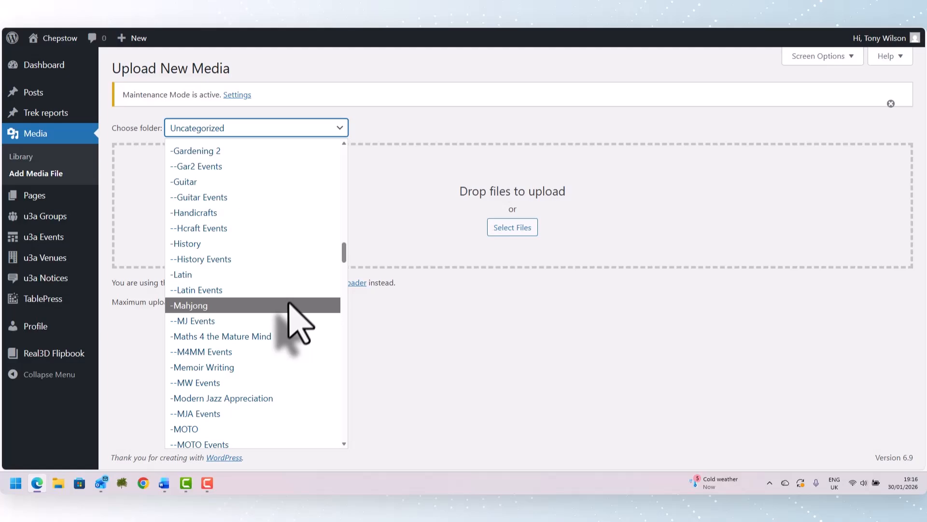
{"action": "left_click", "coordinate": [288, 305]}
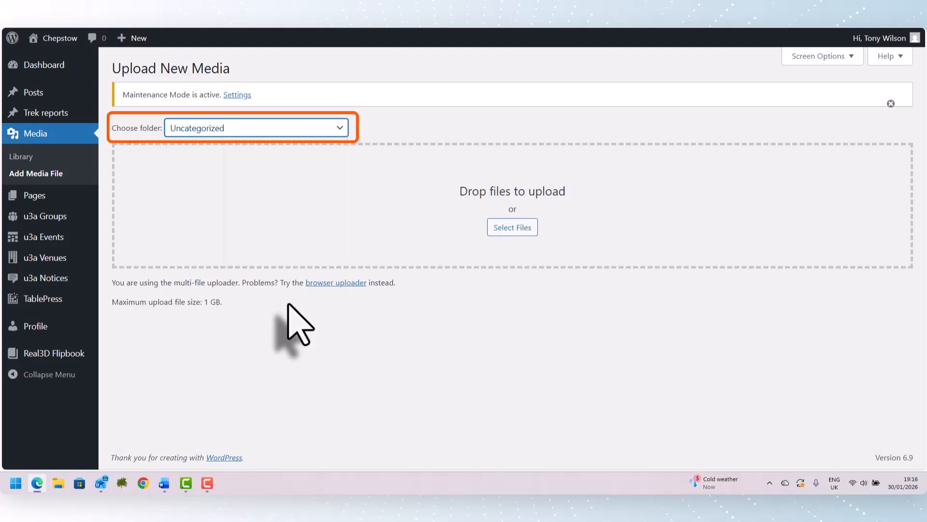
Upload all the images from 1 Mike to Mahjong Set in the Example folder
{"action": "left_click", "coordinate": [509, 228]}
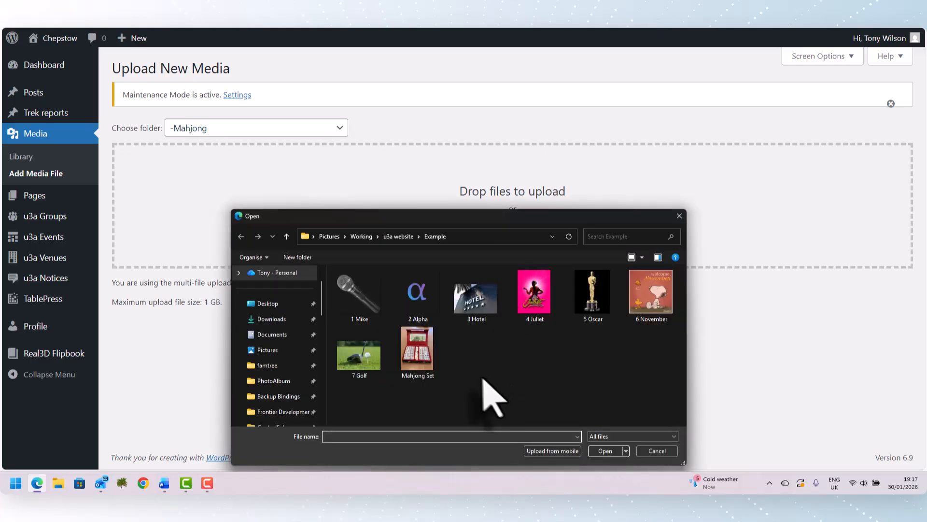
{"action": "left_click", "coordinate": [360, 307]}
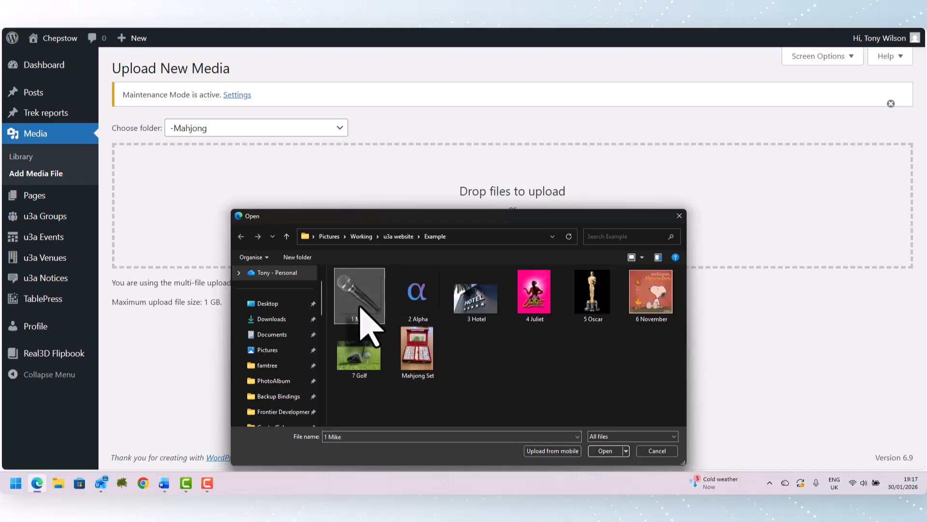
{"action": "left_click", "coordinate": [408, 359], "text": "shift"}
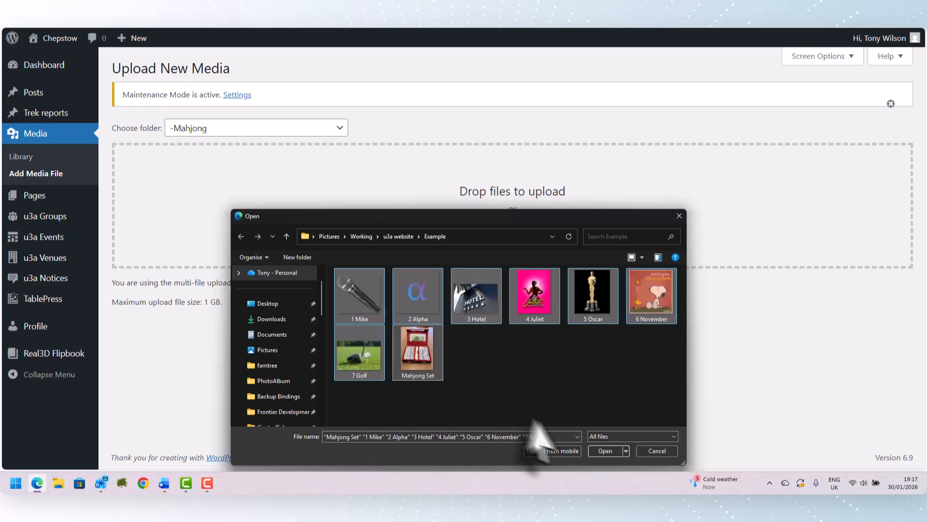
{"action": "left_click", "coordinate": [604, 451]}
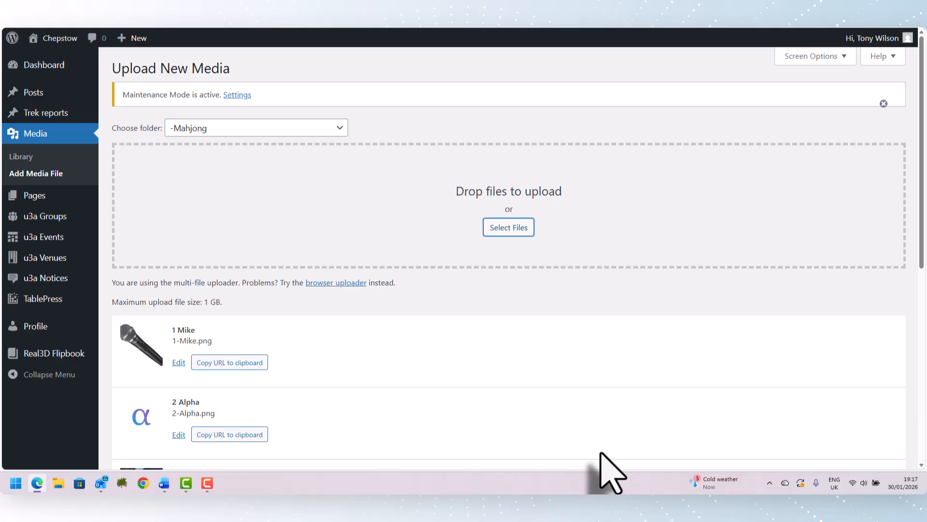
Review the list of uploaded files and open the Mahjong Set image for editing
{"action": "scroll", "coordinate": [601, 418], "scroll_direction": "down", "scroll_amount": 5}
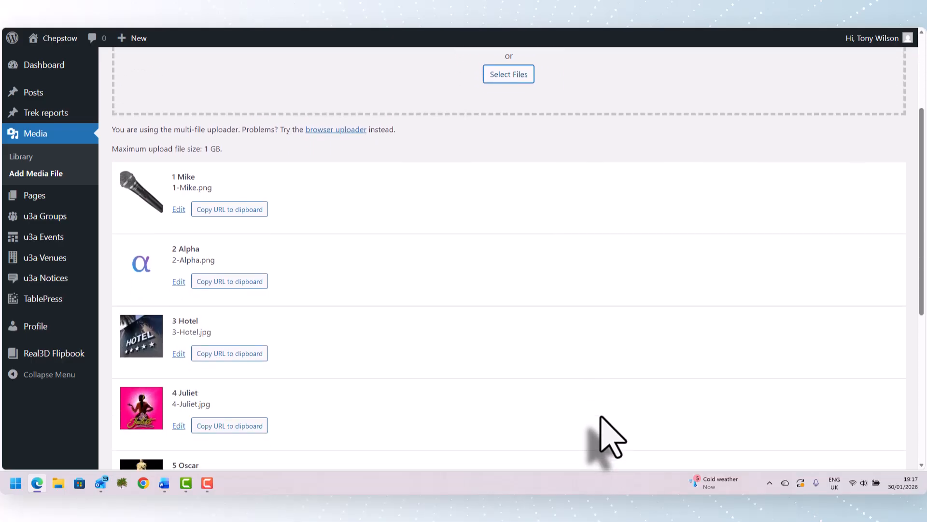
{"action": "scroll", "coordinate": [602, 425], "scroll_direction": "down", "scroll_amount": 2}
{"action": "scroll", "coordinate": [602, 425], "scroll_direction": "down", "scroll_amount": 2}
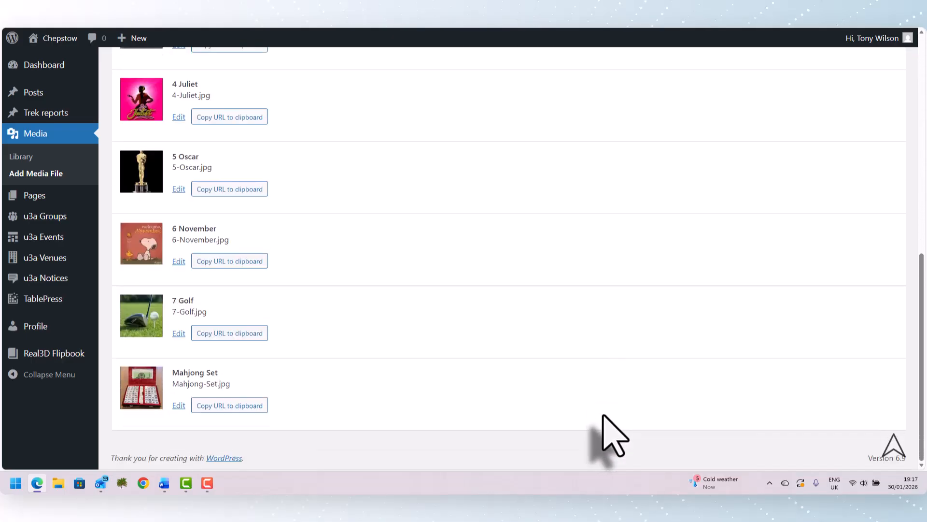
{"action": "left_click", "coordinate": [179, 405]}
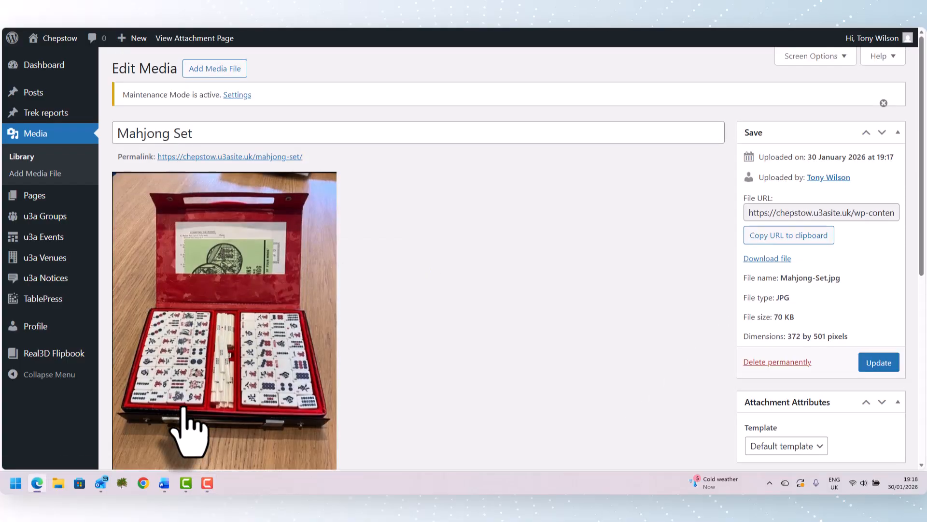
Examine the Mahjong Set image's edit page, from file details to alternative text, caption and description, and return to the upload page
{"action": "scroll", "coordinate": [545, 340], "scroll_direction": "down", "scroll_amount": 2}
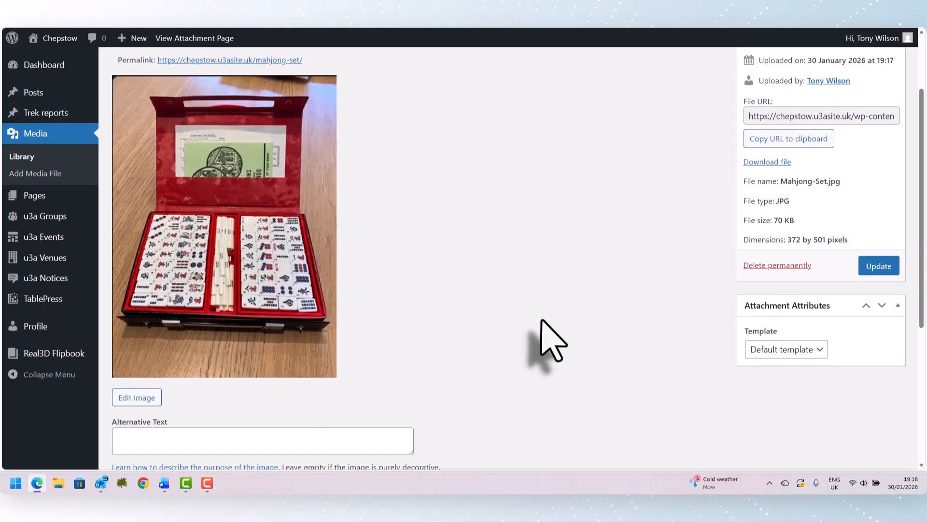
{"action": "scroll", "coordinate": [541, 321], "scroll_direction": "down", "scroll_amount": 3}
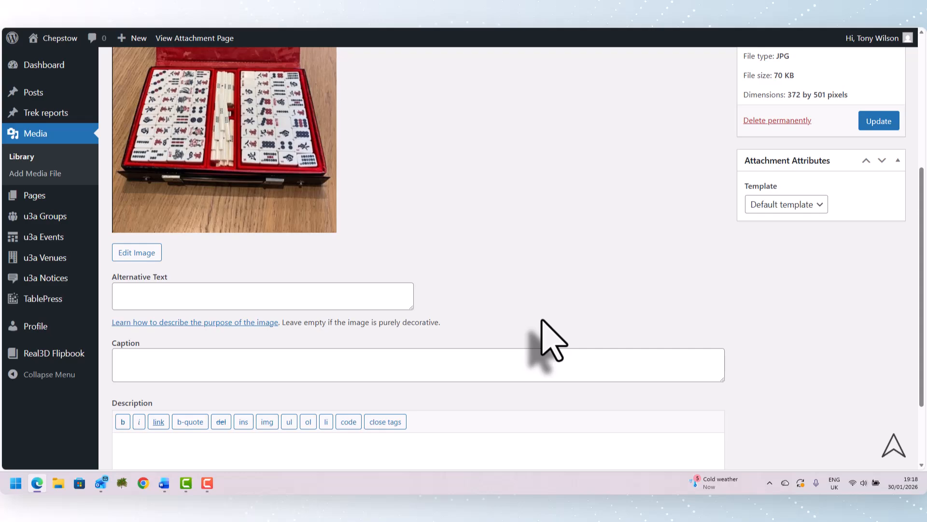
{"action": "scroll", "coordinate": [545, 341], "scroll_direction": "down", "scroll_amount": 2}
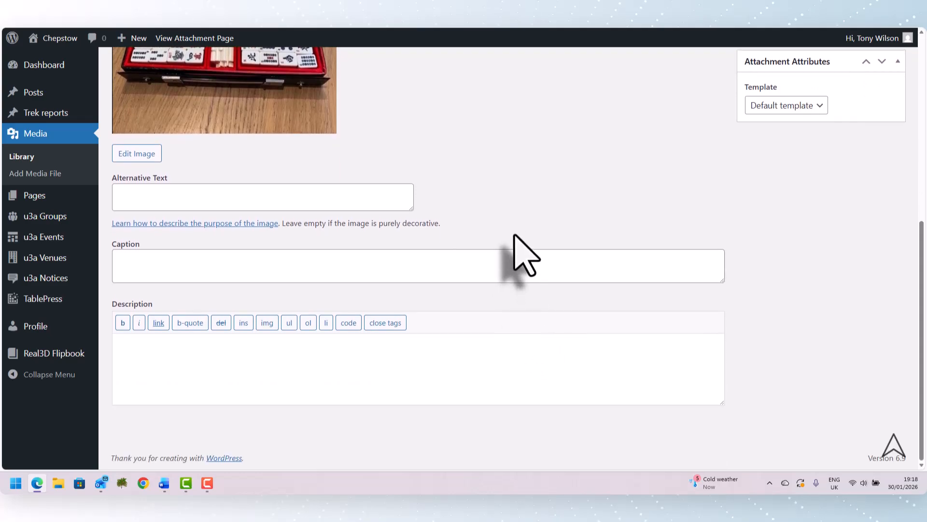
{"action": "scroll", "coordinate": [513, 244], "scroll_direction": "up", "scroll_amount": 2}
{"action": "scroll", "coordinate": [515, 237], "scroll_direction": "up", "scroll_amount": 1}
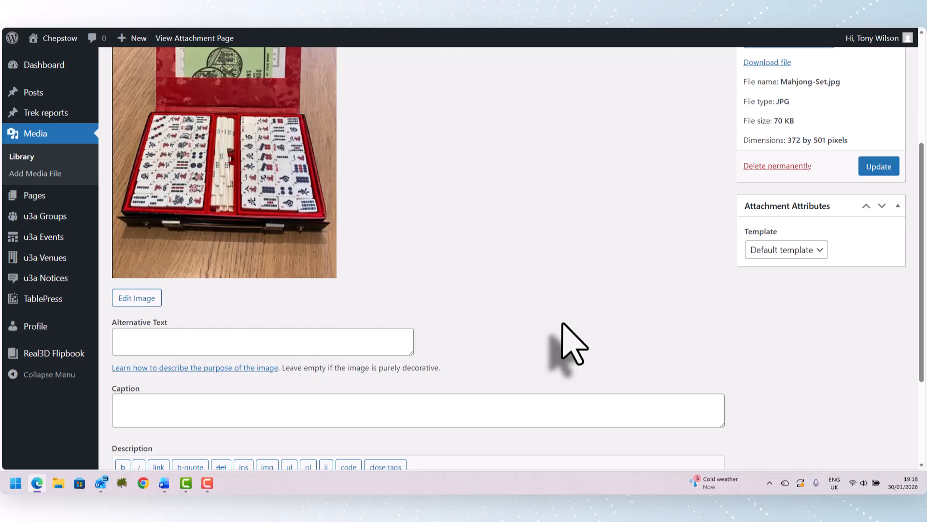
{"action": "scroll", "coordinate": [570, 343], "scroll_direction": "up", "scroll_amount": 4}
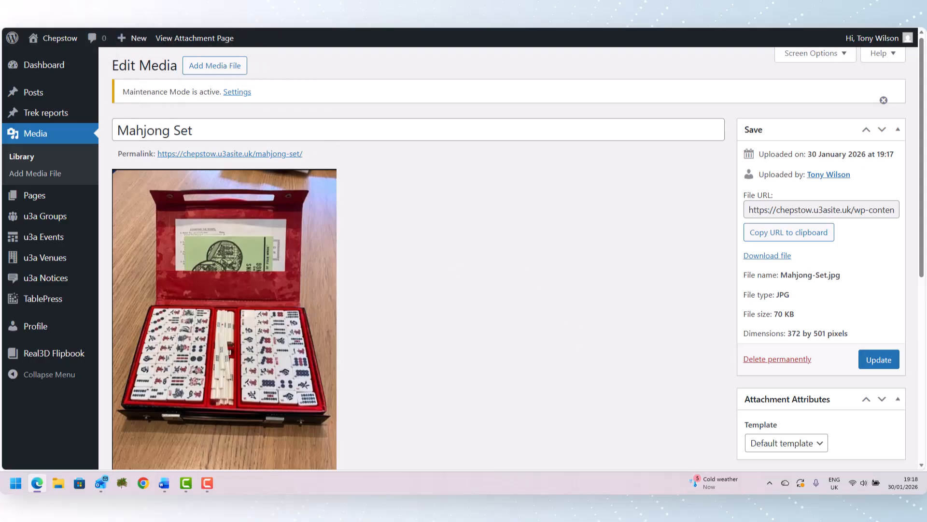
{"action": "left_click", "coordinate": [7, 11]}
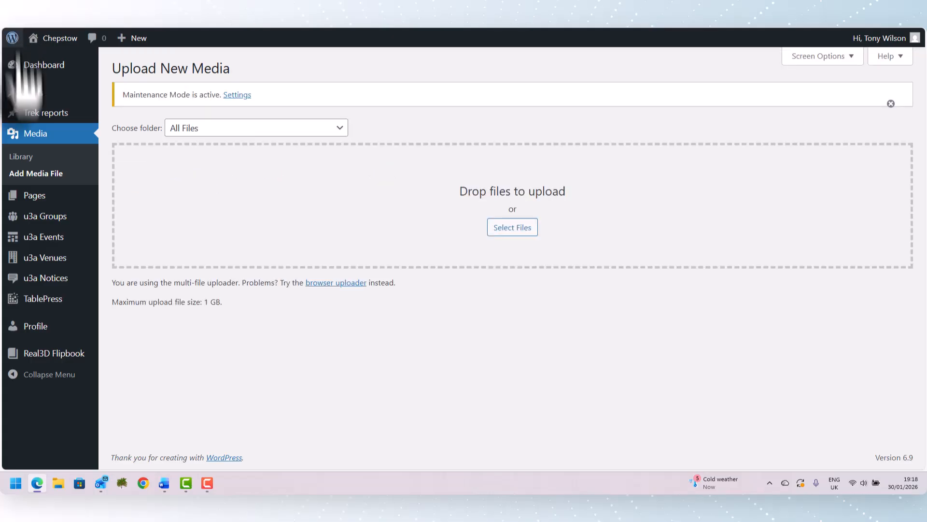
Open the media library, filter the folder list by Mah and look through the images in the Mahjong folder
{"action": "left_click", "coordinate": [55, 132]}
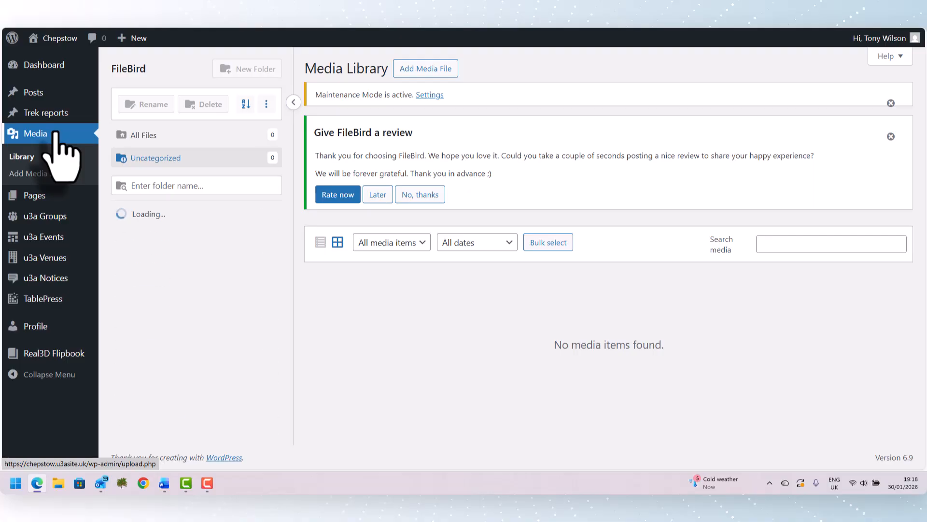
{"action": "left_click", "coordinate": [199, 189]}
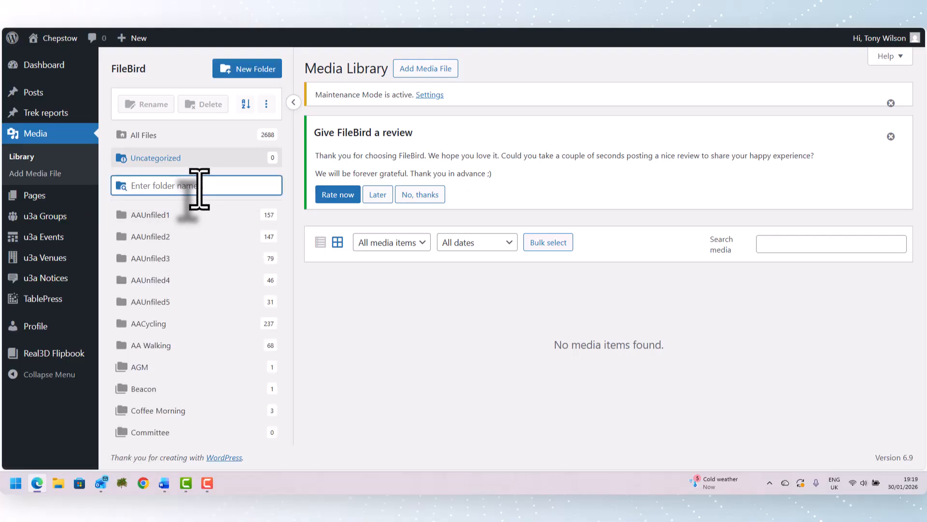
{"action": "type", "text": "Mah"}
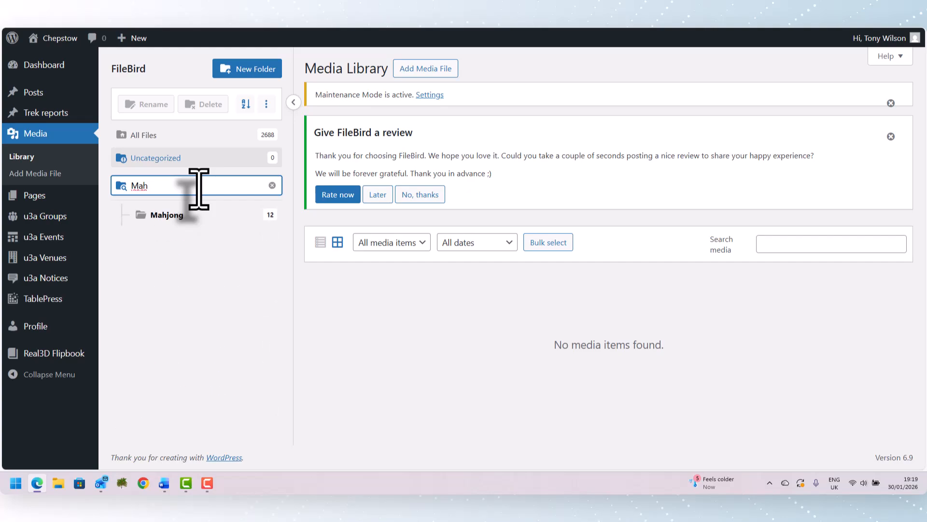
{"action": "left_click", "coordinate": [182, 217]}
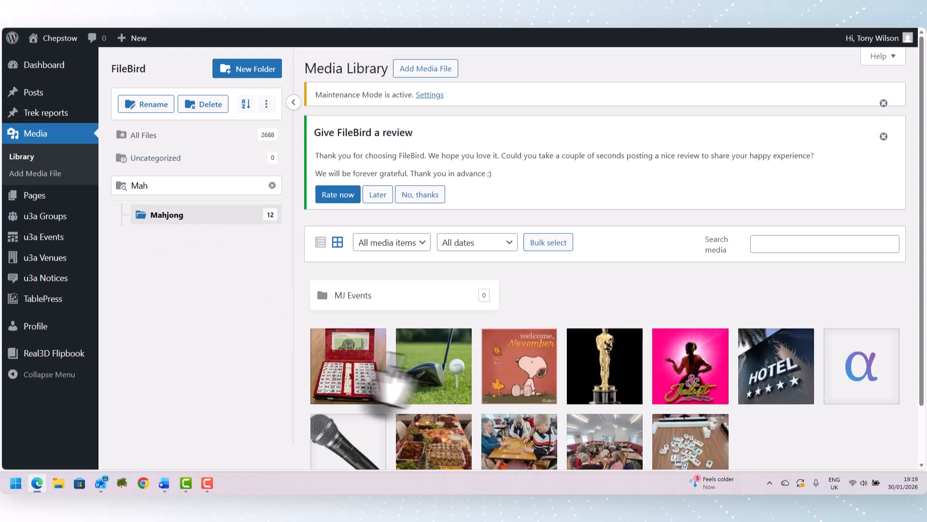
{"action": "scroll", "coordinate": [459, 383], "scroll_direction": "down", "scroll_amount": 2}
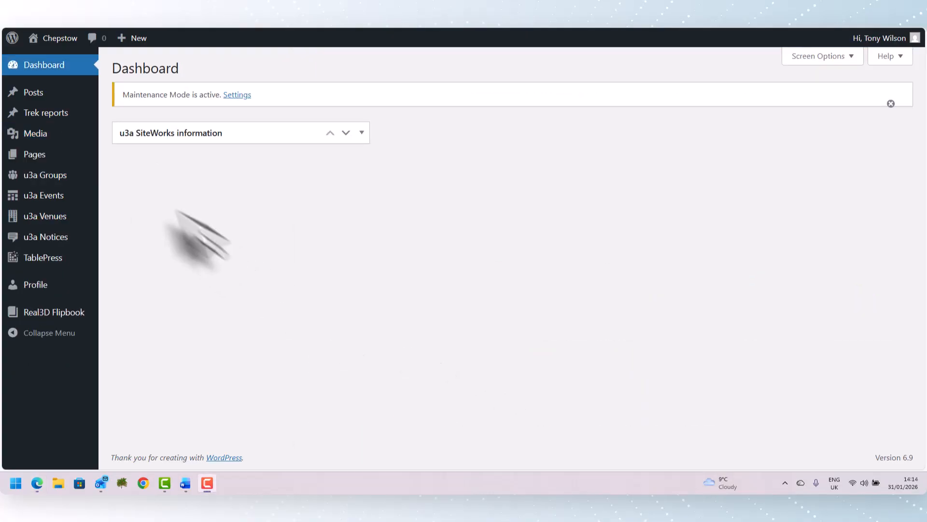
Upload all the images from 1 Mike to Mahjong Set in the Example folder, keeping Uncategorized as the upload folder
{"action": "mouse_move", "coordinate": [40, 136]}
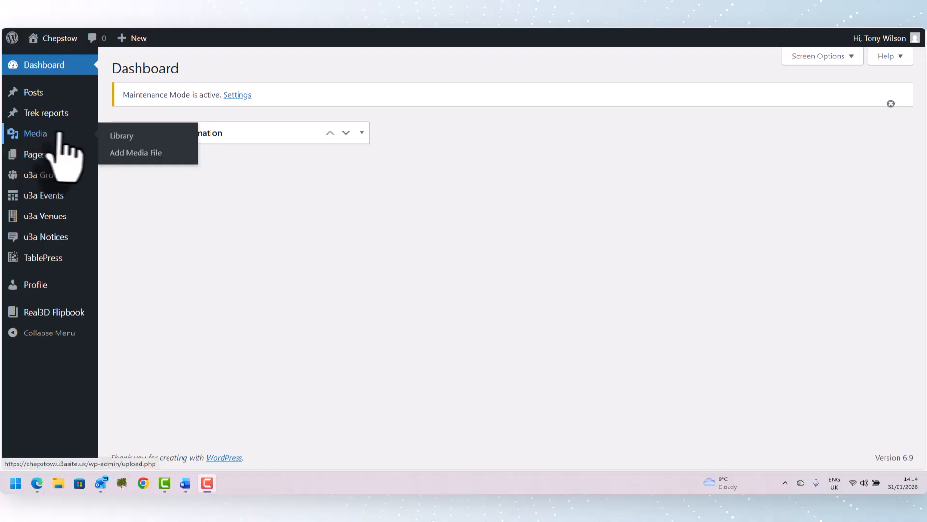
{"action": "left_click", "coordinate": [116, 154]}
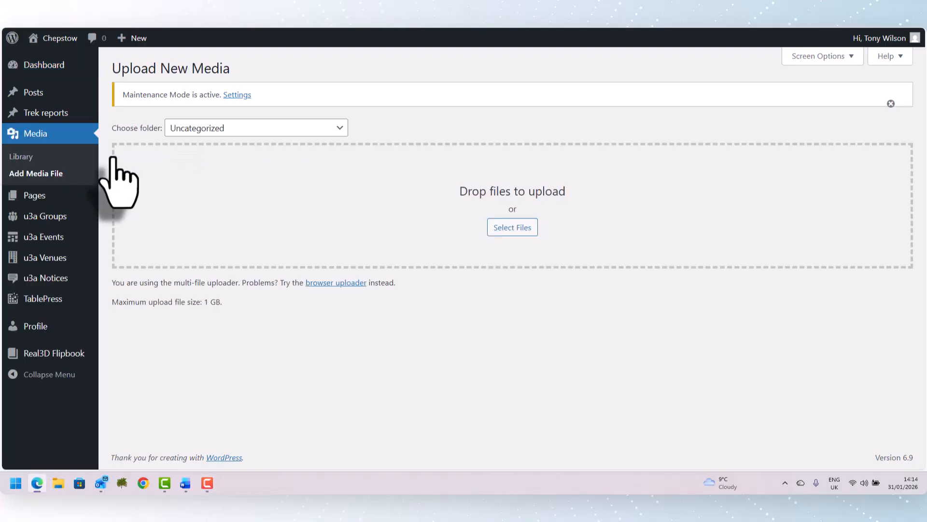
{"action": "left_click", "coordinate": [506, 230]}
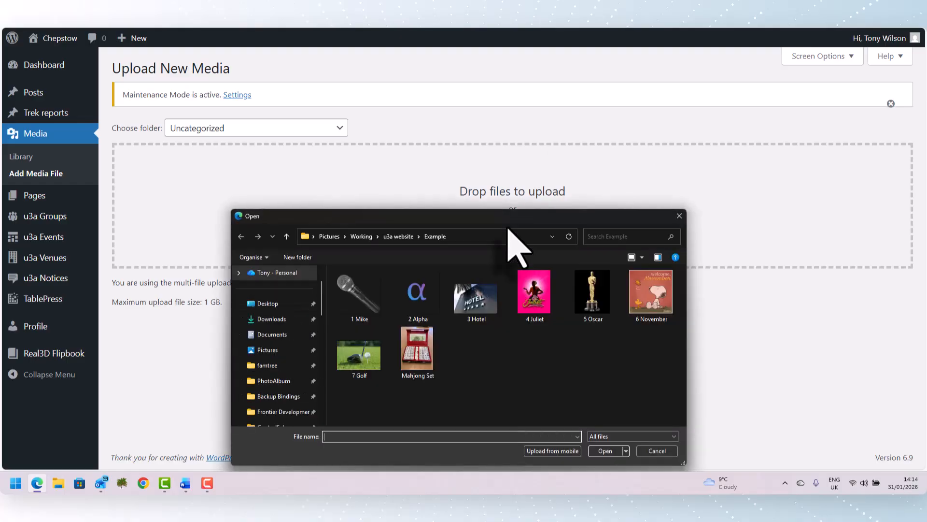
{"action": "left_click", "coordinate": [358, 298]}
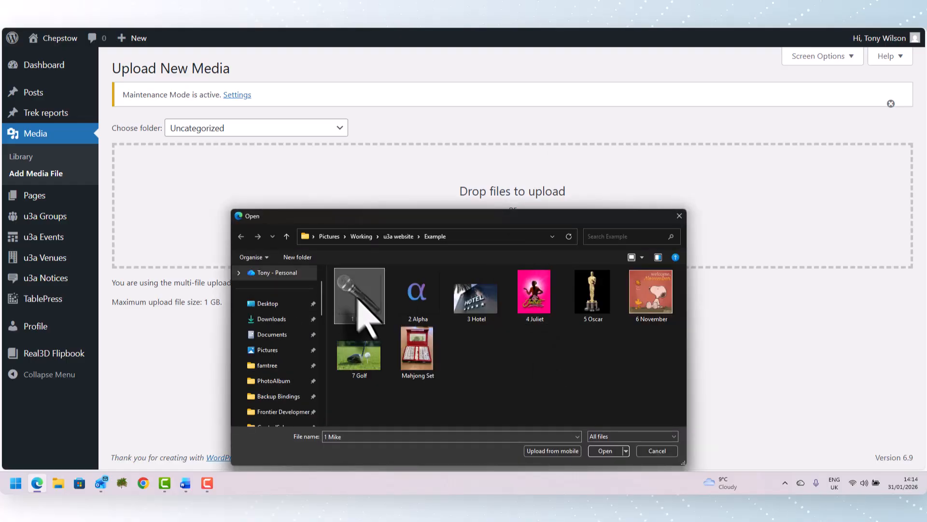
{"action": "left_click", "coordinate": [414, 357], "text": "shift"}
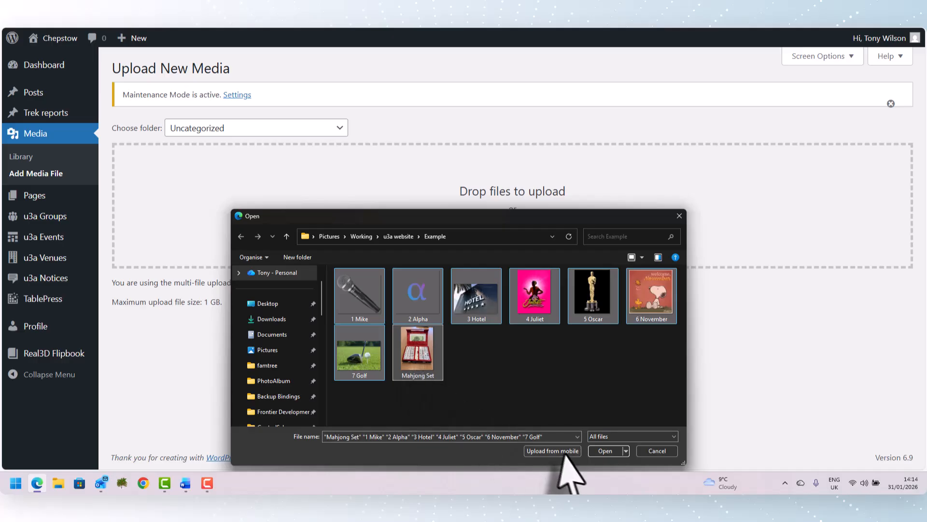
{"action": "left_click", "coordinate": [605, 451]}
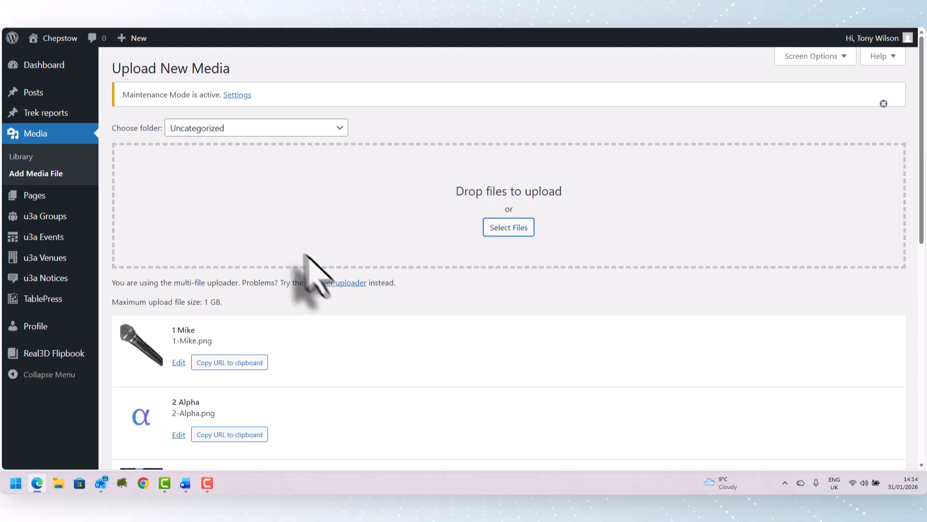
In the media library, filter the folders by Mah, check the Mahjong folder and show the Uncategorized images
{"action": "left_click", "coordinate": [36, 156]}
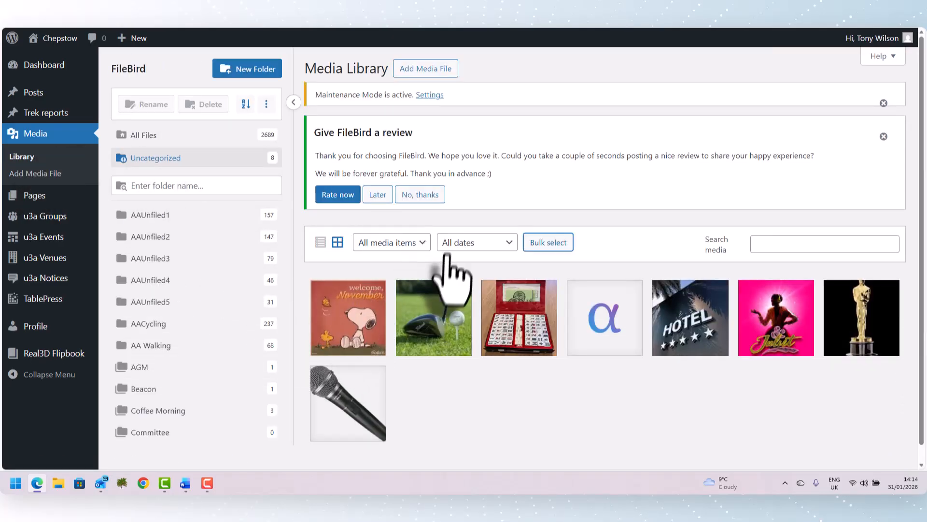
{"action": "left_click", "coordinate": [164, 185]}
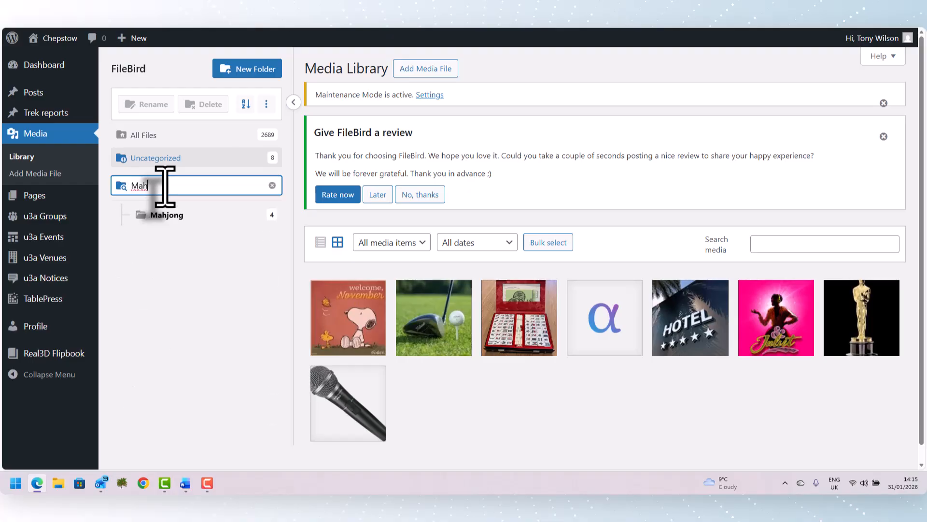
{"action": "left_click", "coordinate": [164, 217]}
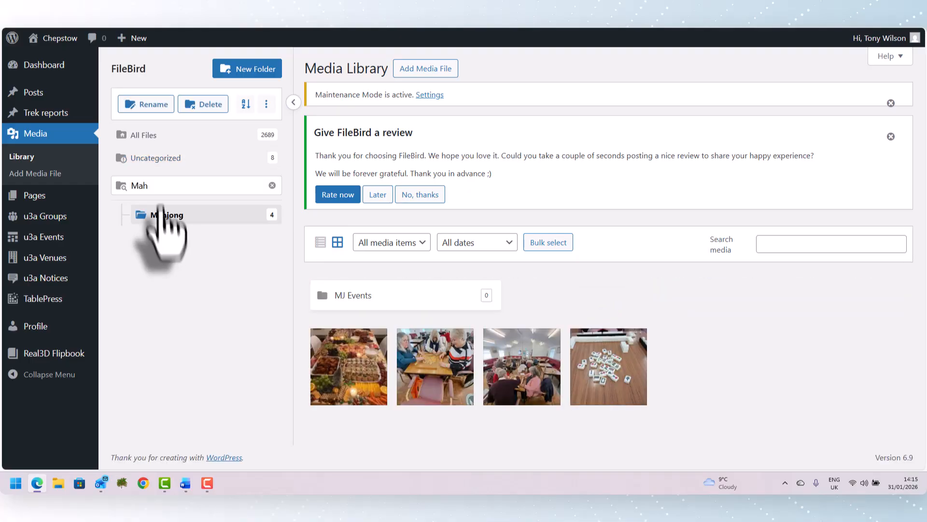
{"action": "left_click", "coordinate": [167, 159]}
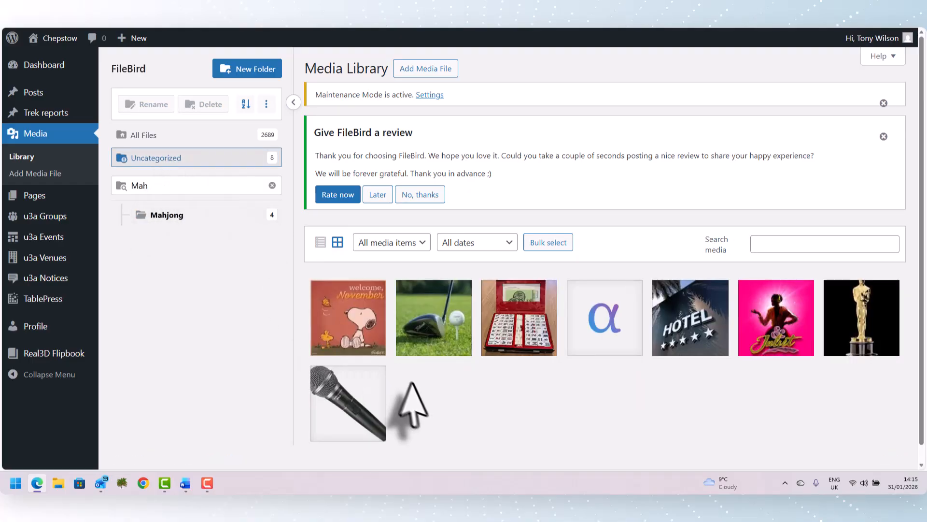
Bulk-select all the Uncategorized images, move them into the Mahjong folder, open that folder and leave bulk selection
{"action": "left_click", "coordinate": [559, 244]}
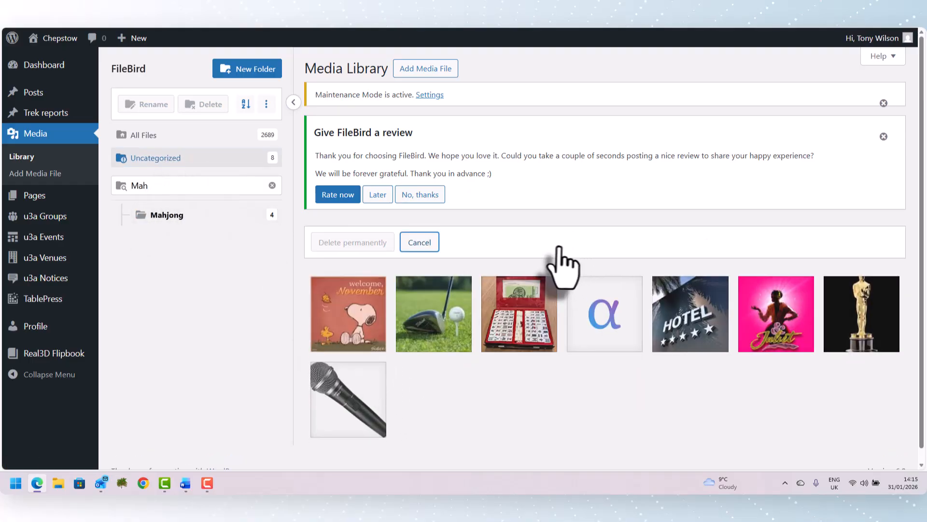
{"action": "left_click", "coordinate": [361, 321]}
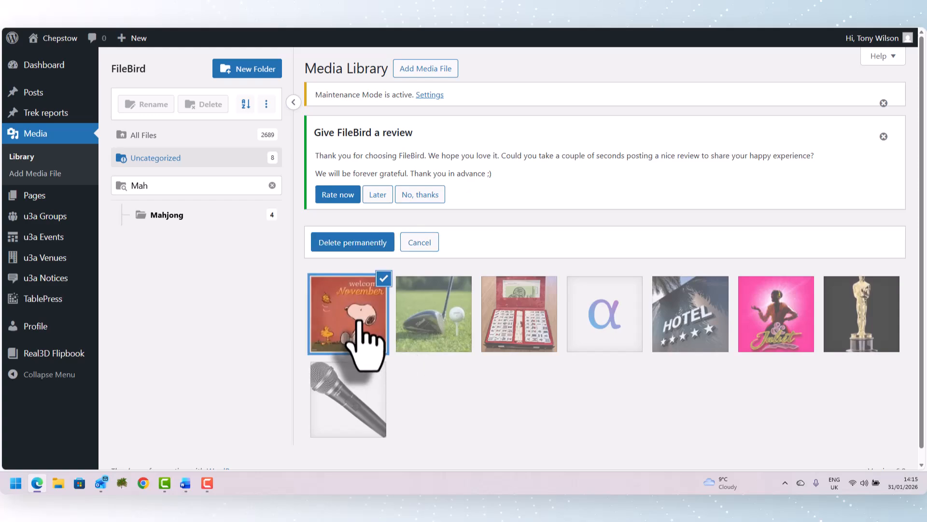
{"action": "left_click", "coordinate": [360, 411], "text": "shift"}
{"action": "left_click_drag", "start_coordinate": [341, 331], "coordinate": [179, 218]}
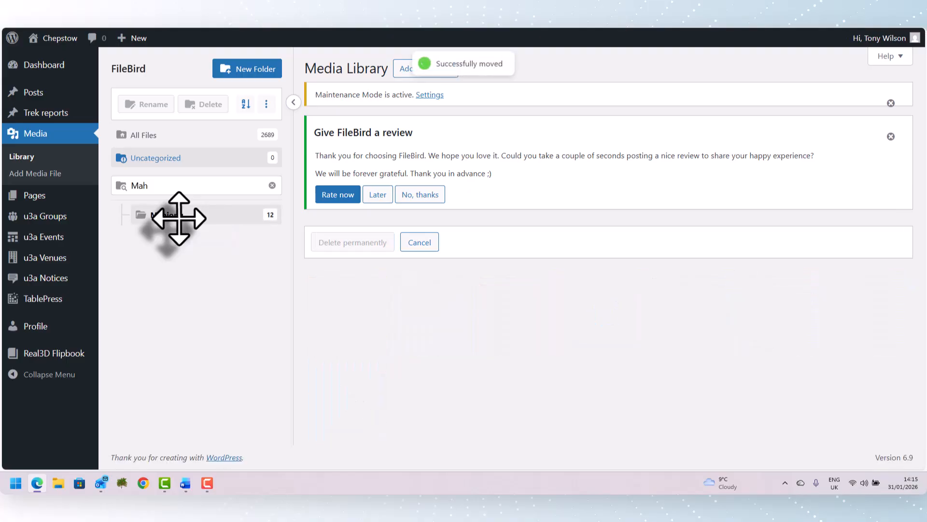
{"action": "left_click", "coordinate": [173, 217]}
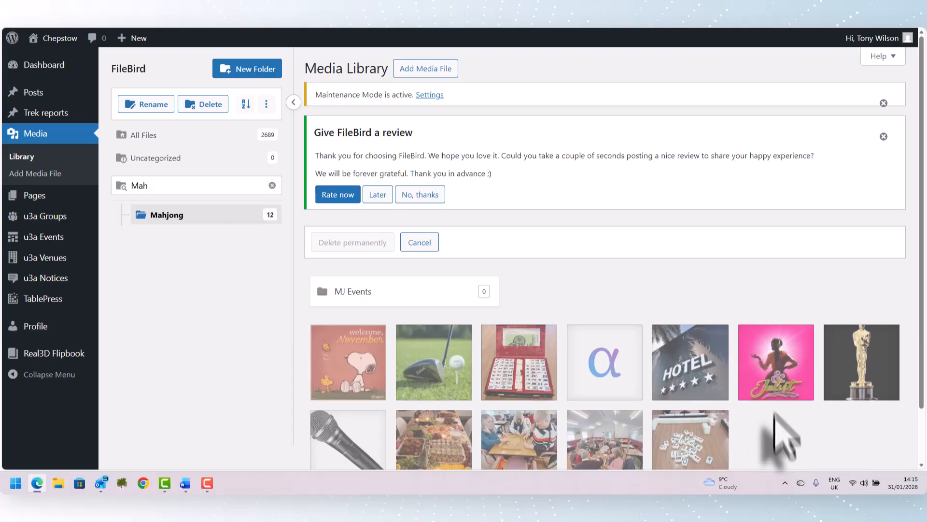
{"action": "left_click", "coordinate": [419, 242]}
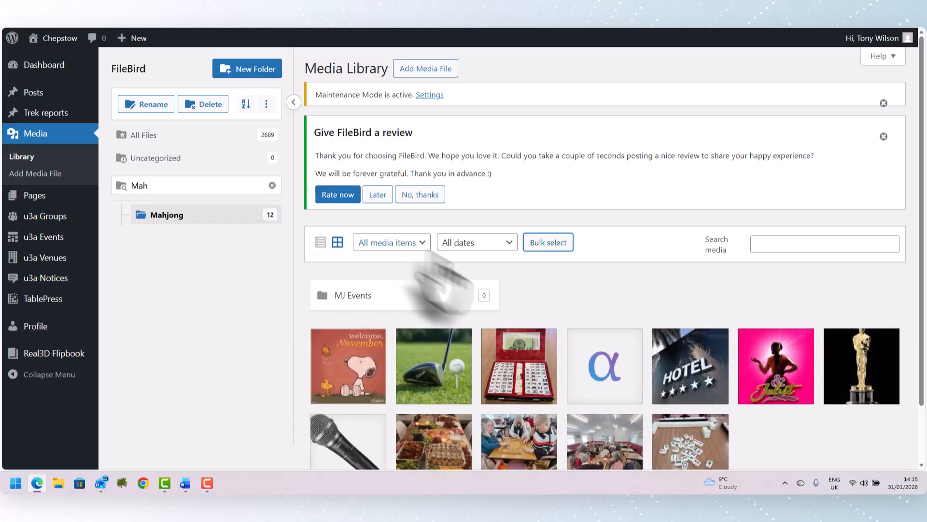